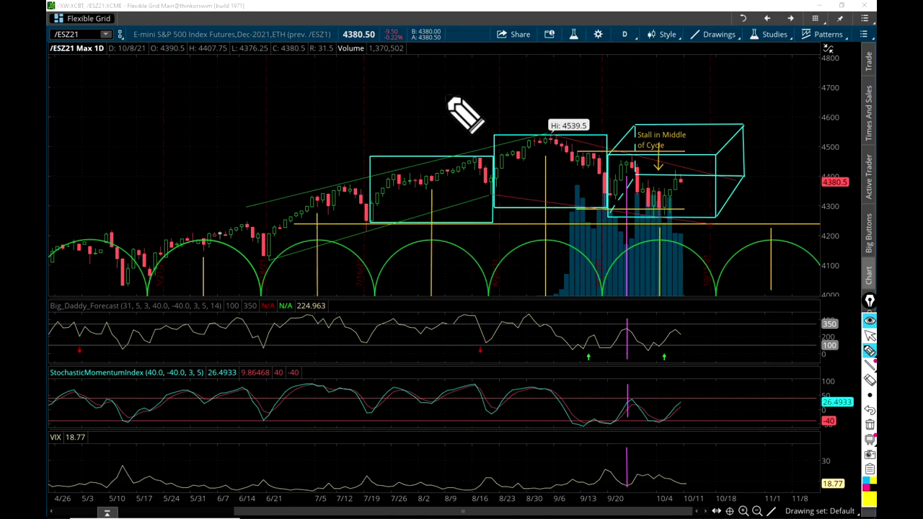
- Circle the current cycle's 3D box in yellow, clear the ink, and trace the preceding cycle's box and its end edge
mouse_move(703, 234)
mouse_down()
mouse_move(730, 233)
mouse_move(784, 158)
mouse_move(656, 110)
mouse_move(592, 157)
mouse_move(624, 238)
mouse_move(717, 238)
mouse_up()
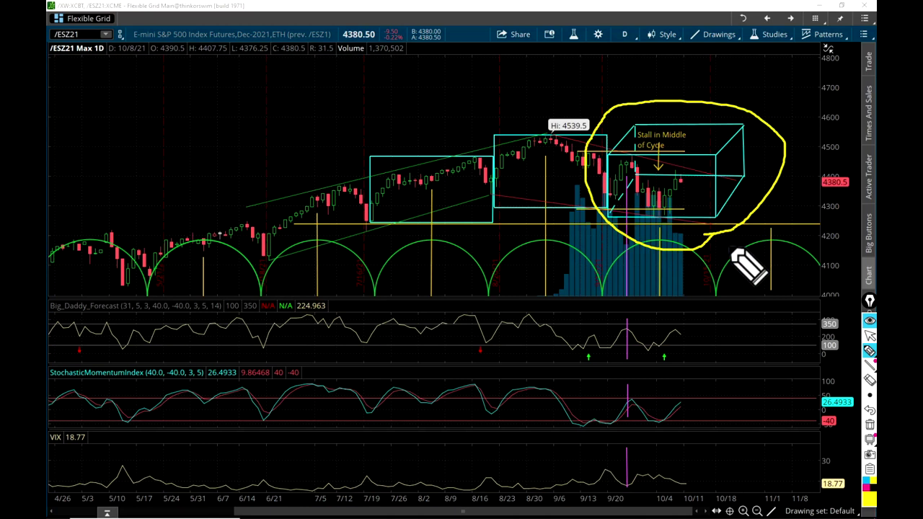
key(e)
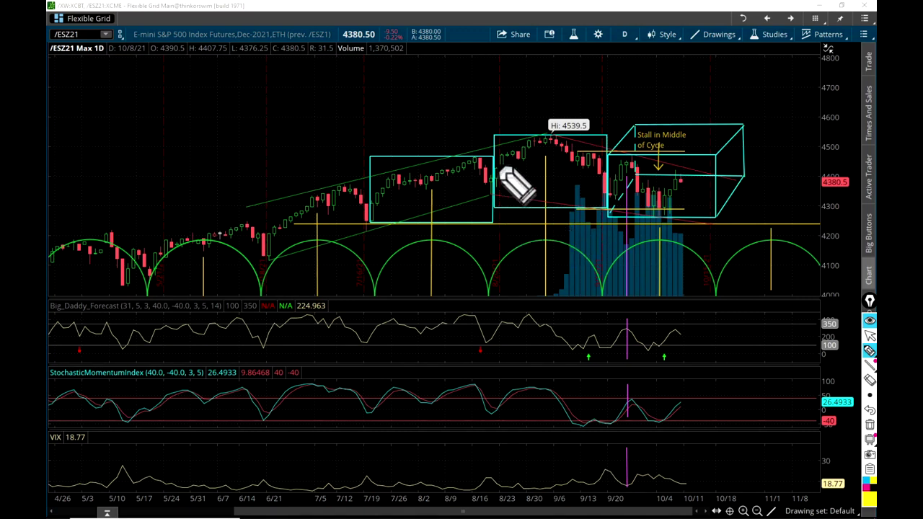
mouse_move(495, 135)
mouse_down()
mouse_move(609, 136)
mouse_move(610, 199)
mouse_move(603, 209)
mouse_move(494, 211)
mouse_move(495, 136)
mouse_up()
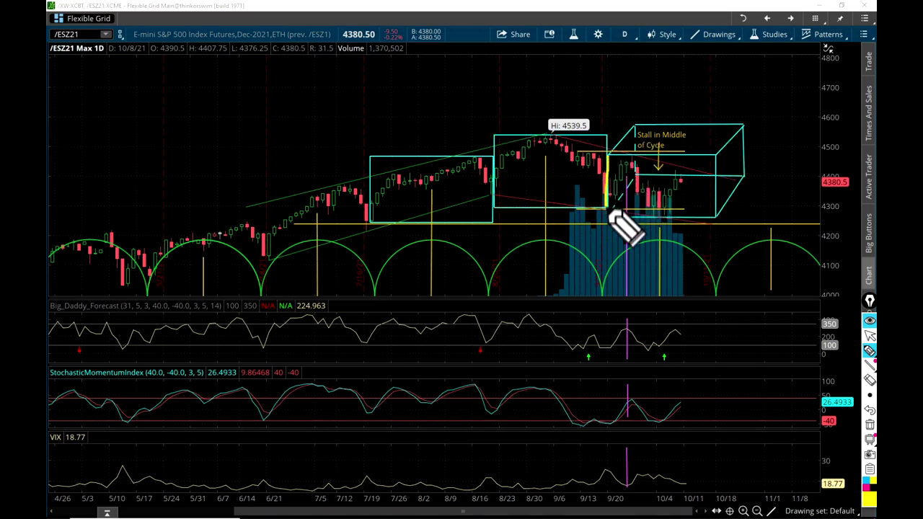
mouse_move(612, 219)
mouse_down()
mouse_move(707, 223)
mouse_move(718, 200)
mouse_move(713, 155)
mouse_move(607, 156)
mouse_up()
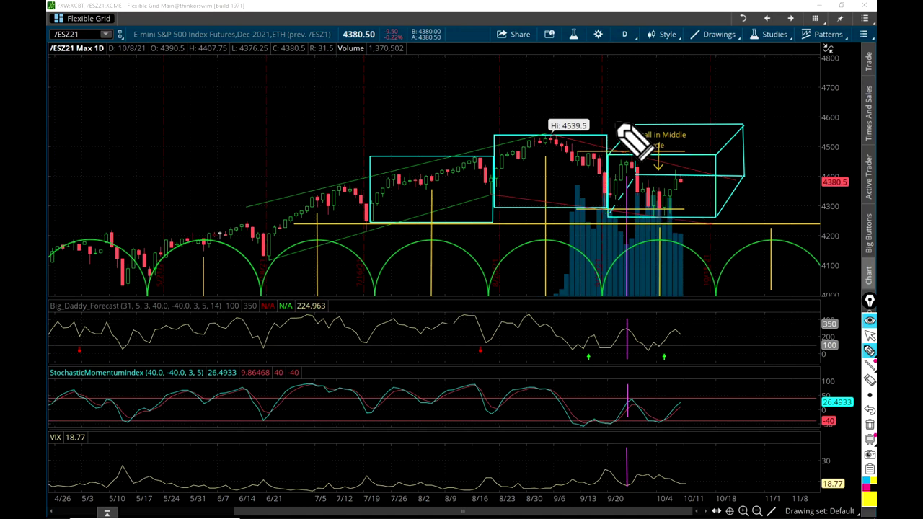
- Mark the middle of the last three cycle boxes with vertical yellow strokes, and clear the ink
drag(684, 85, 664, 170)
drag(539, 86, 533, 177)
drag(433, 106, 430, 180)
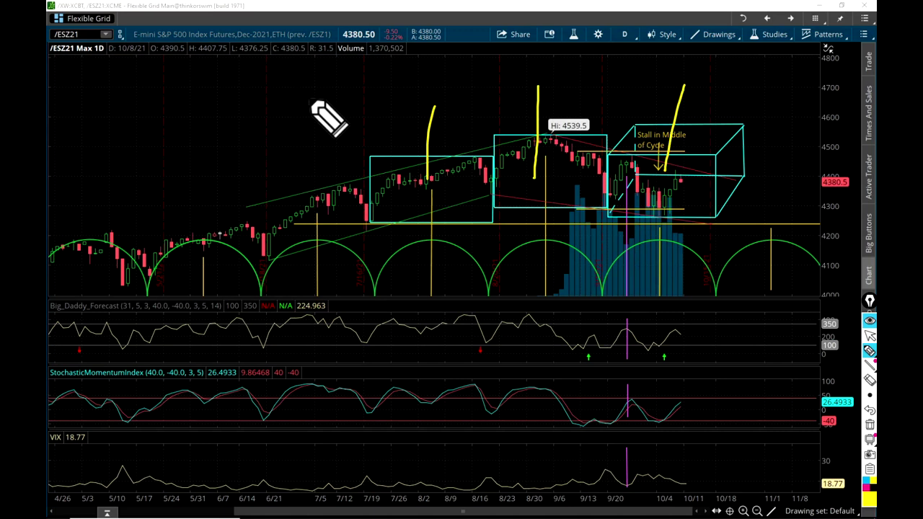
key(e)
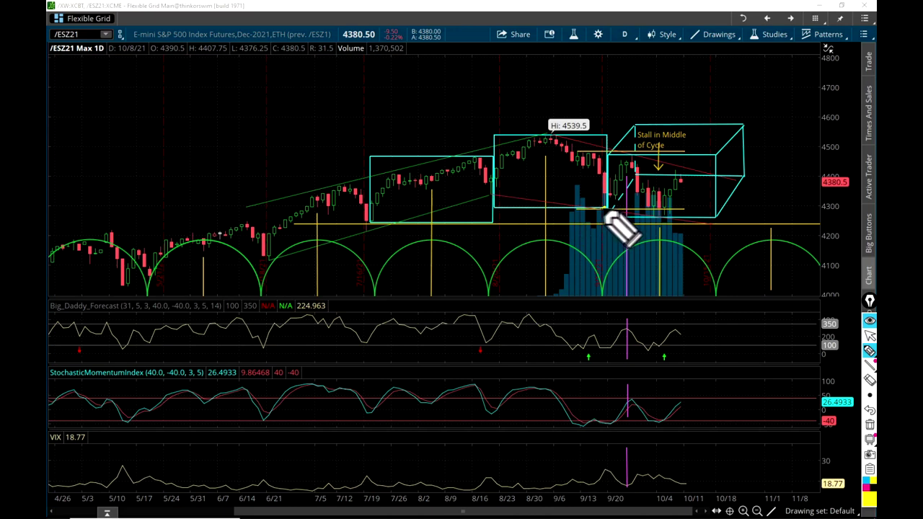
- Trace the preceding cycle's arc in yellow, mark its span with a horizontal arrow and vertical end strokes, and clear the ink
mouse_move(541, 166)
mouse_down()
mouse_move(570, 192)
mouse_move(548, 189)
mouse_up()
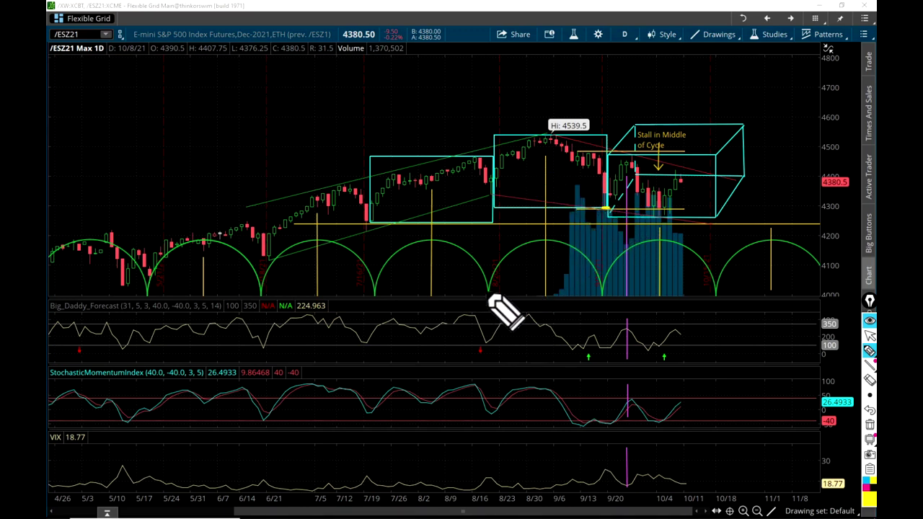
mouse_move(490, 297)
mouse_down()
mouse_move(494, 266)
mouse_move(542, 242)
mouse_move(581, 254)
mouse_move(605, 295)
mouse_up()
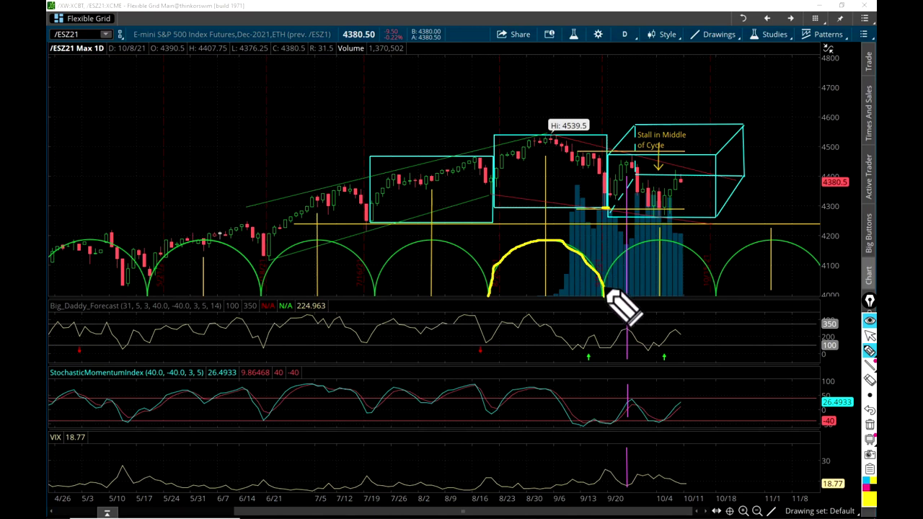
mouse_move(555, 244)
mouse_down()
mouse_move(517, 247)
mouse_move(486, 284)
mouse_move(497, 305)
mouse_move(508, 265)
mouse_move(540, 244)
mouse_move(601, 261)
mouse_move(607, 297)
mouse_up()
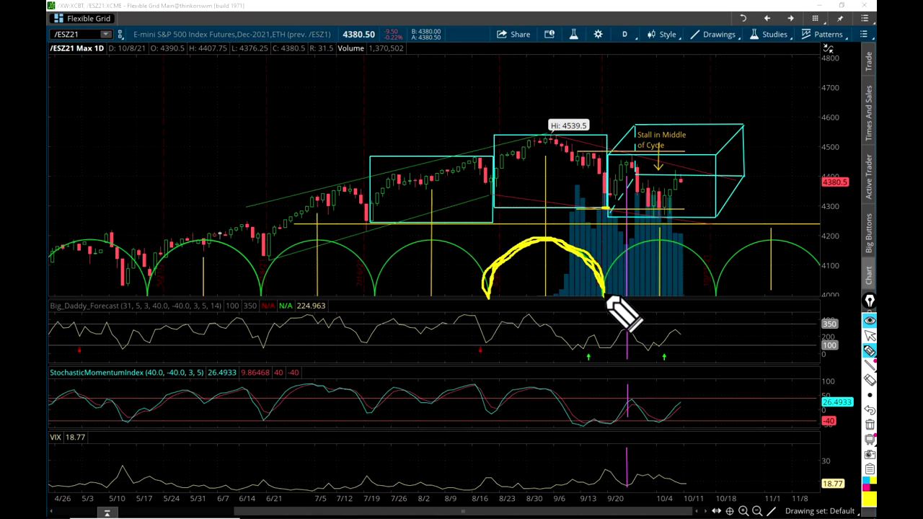
drag(490, 288, 597, 289)
drag(490, 255, 488, 278)
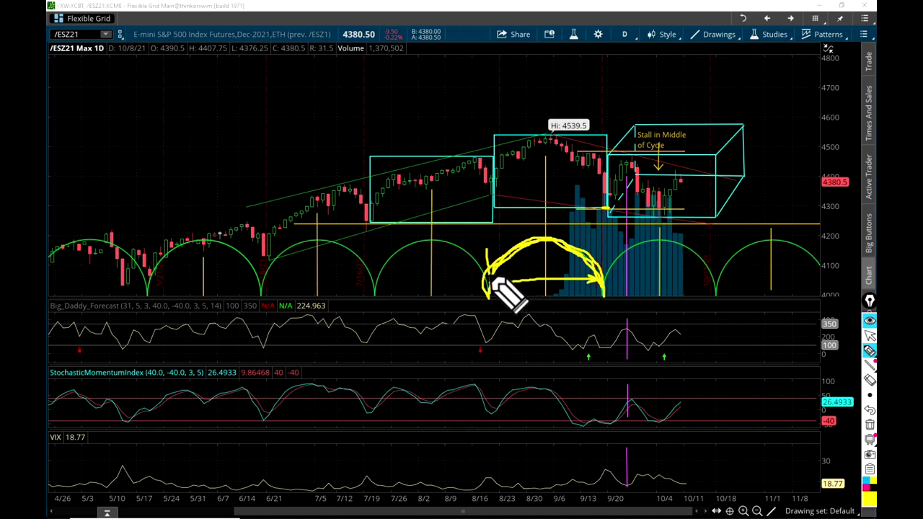
drag(599, 246, 602, 295)
key(ctrl+shift+c)
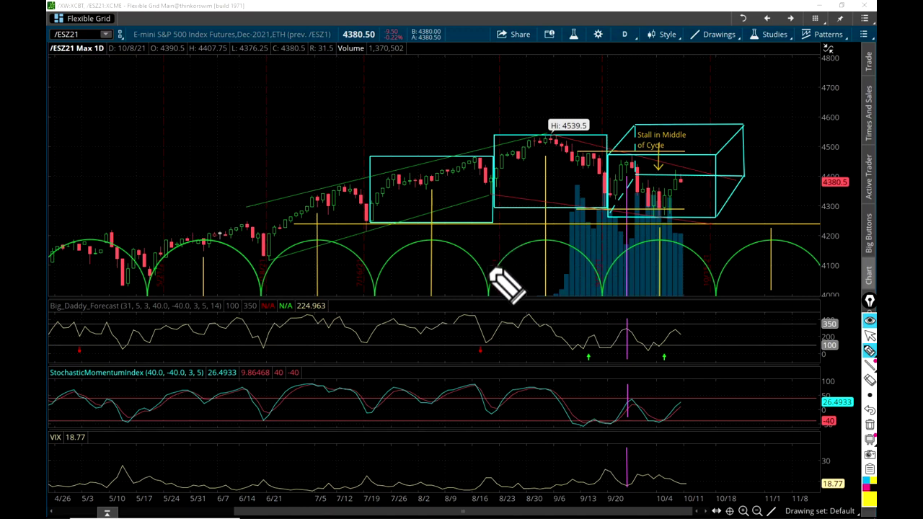
- Draw yellow markers down to the preceding cycle's two ends and to the starts of the earlier cycles, and clear the ink
mouse_move(478, 264)
mouse_down()
mouse_move(486, 290)
mouse_move(496, 269)
mouse_move(495, 196)
mouse_move(491, 287)
mouse_move(479, 257)
mouse_move(488, 165)
mouse_move(492, 253)
mouse_move(504, 263)
mouse_move(551, 245)
mouse_move(589, 258)
mouse_move(604, 292)
mouse_up()
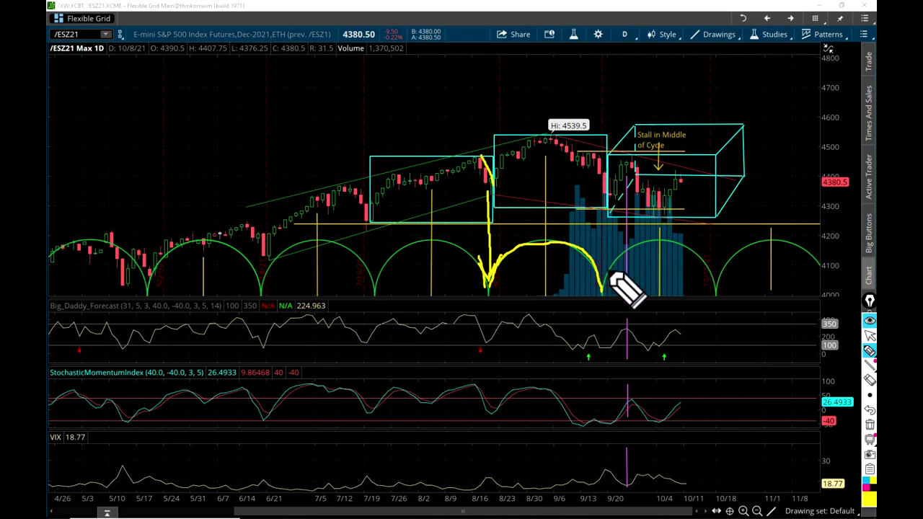
drag(604, 216, 606, 287)
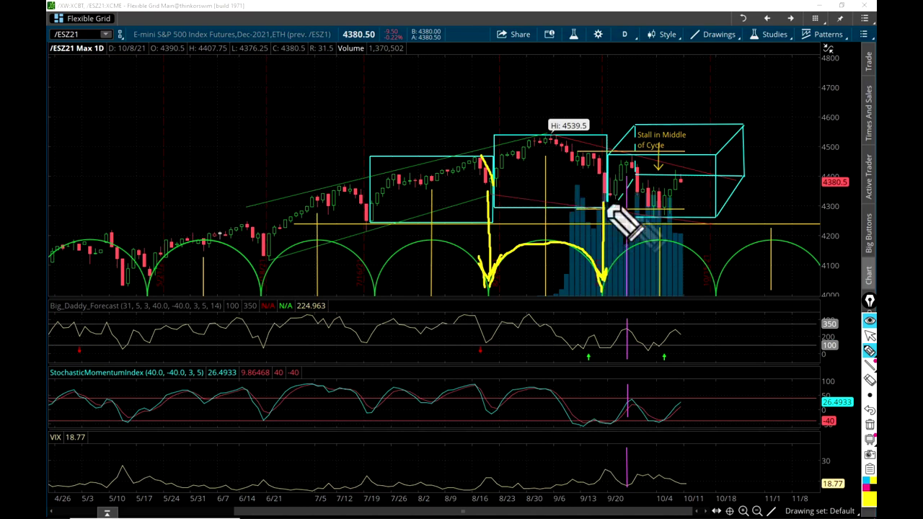
drag(369, 228, 381, 280)
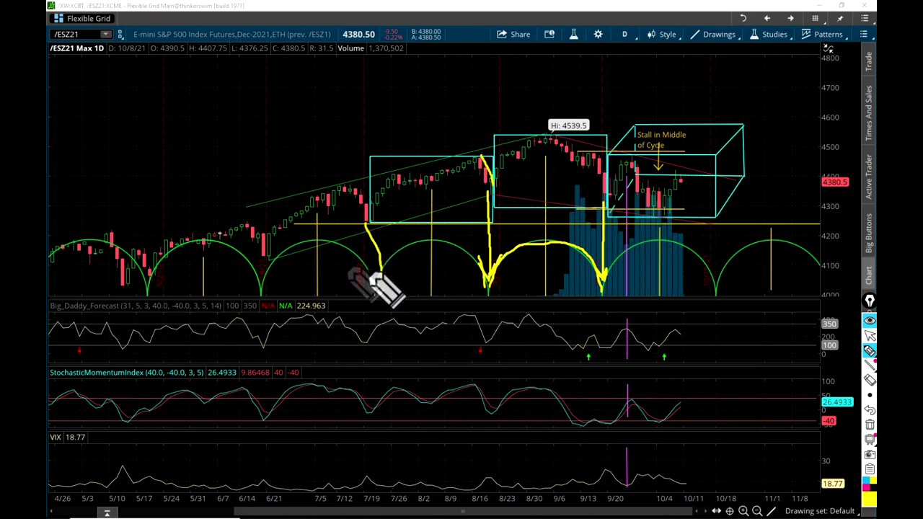
drag(260, 250, 261, 292)
drag(150, 259, 148, 292)
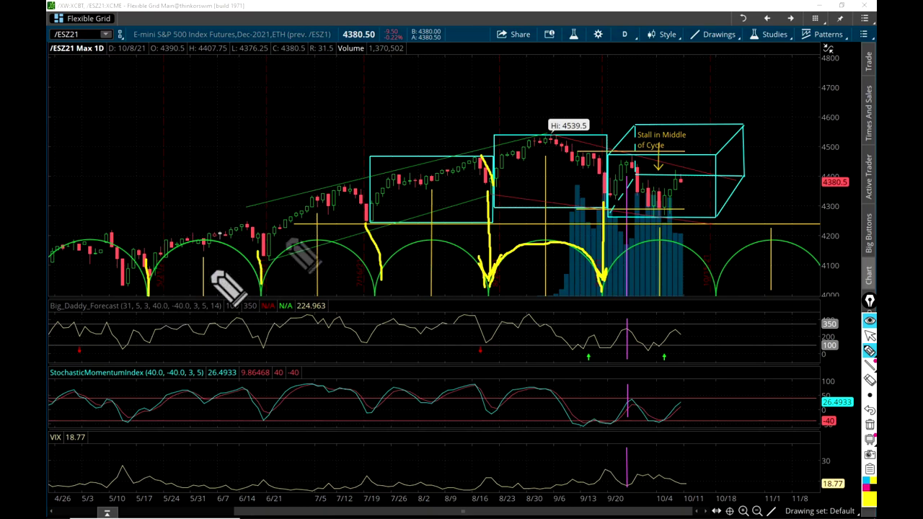
key(e)
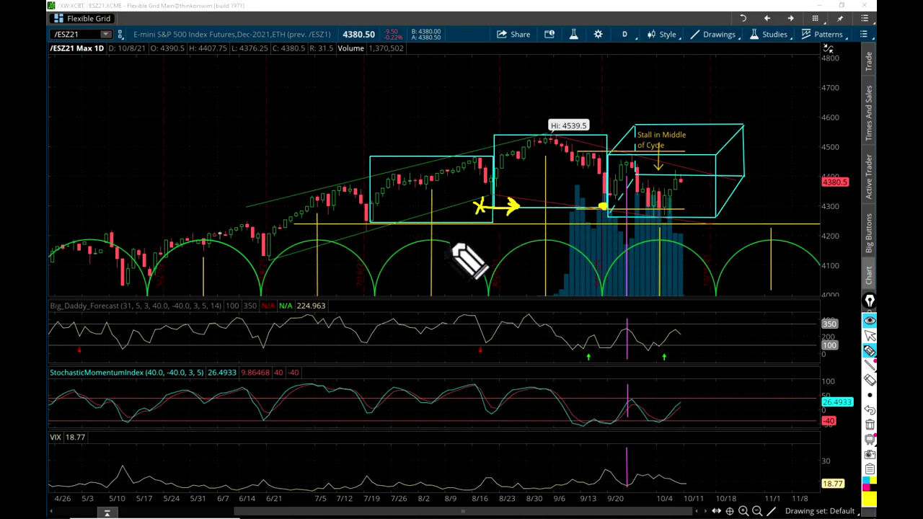
- Underline the preceding cycle's box in yellow and mark the cycle's start and end with vertical strokes
mouse_move(447, 233)
mouse_down()
mouse_move(628, 234)
mouse_move(499, 241)
mouse_move(616, 238)
mouse_up()
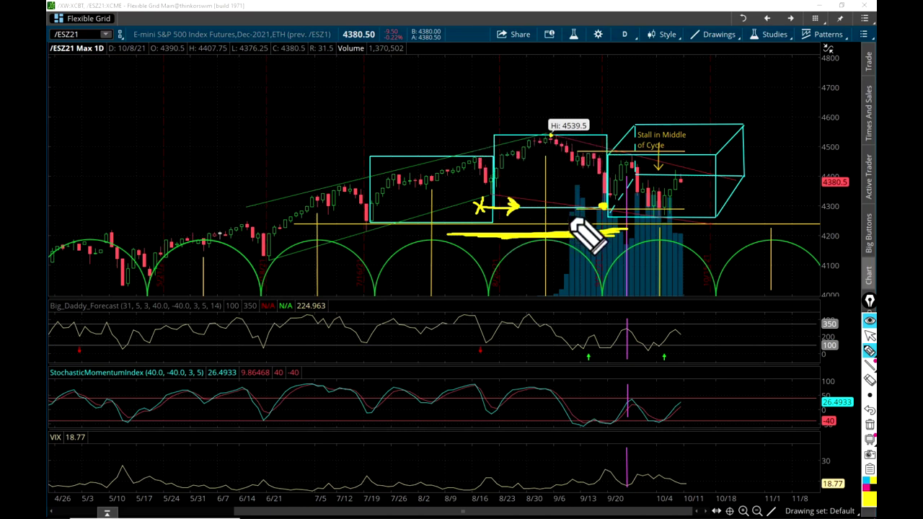
drag(492, 284, 492, 229)
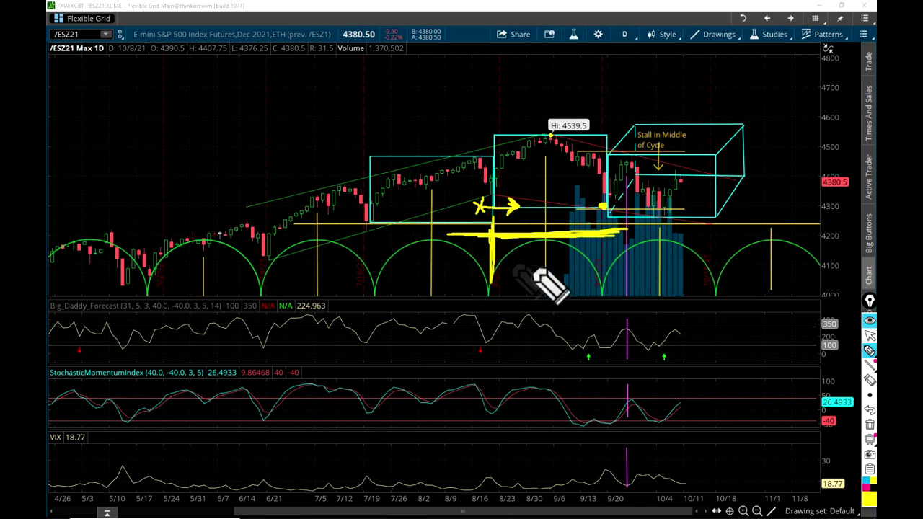
drag(605, 229, 603, 278)
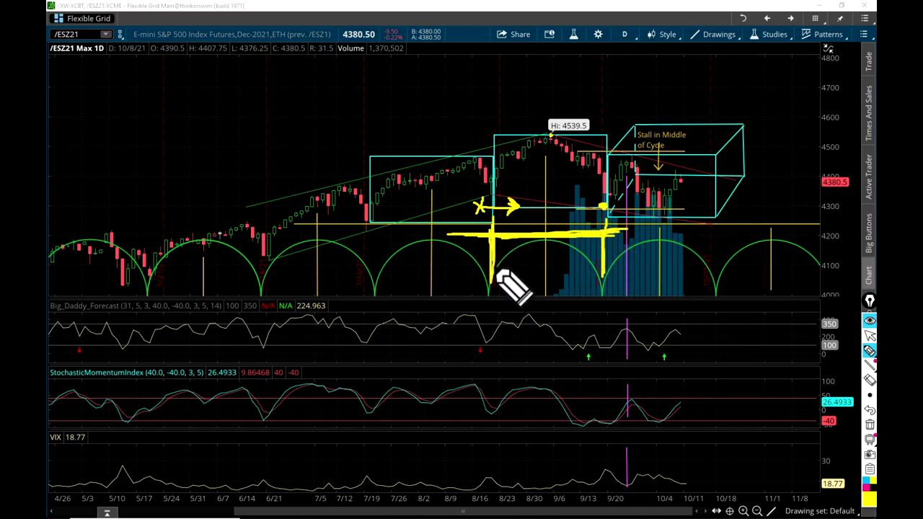
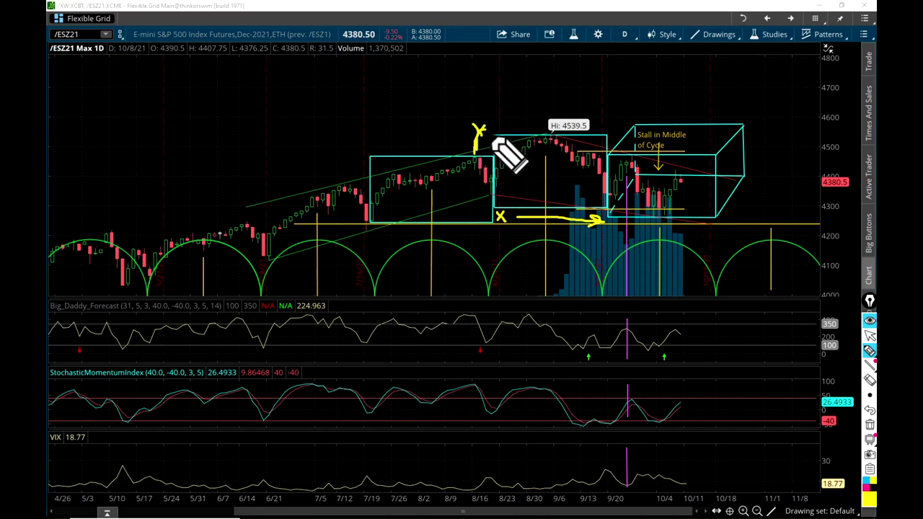
- Draw double-headed yellow arrows along the preceding cycle box's vertical Y side and horizontal X side
mouse_move(490, 153)
mouse_down()
mouse_move(490, 205)
mouse_move(505, 220)
mouse_up()
drag(504, 209, 494, 221)
mouse_move(494, 142)
mouse_down()
mouse_move(488, 133)
mouse_move(483, 141)
mouse_up()
mouse_move(521, 215)
mouse_down()
mouse_move(513, 219)
mouse_move(569, 218)
mouse_up()
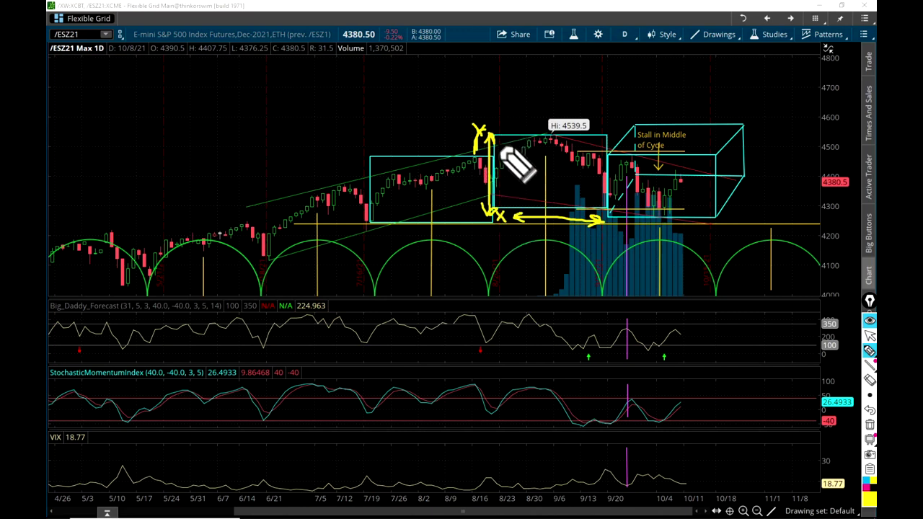
- Cross the preceding cycle's box with two yellow diagonals and write the area formula "X · Y = A" above it
mouse_move(501, 144)
mouse_down()
mouse_move(537, 148)
mouse_move(602, 209)
mouse_up()
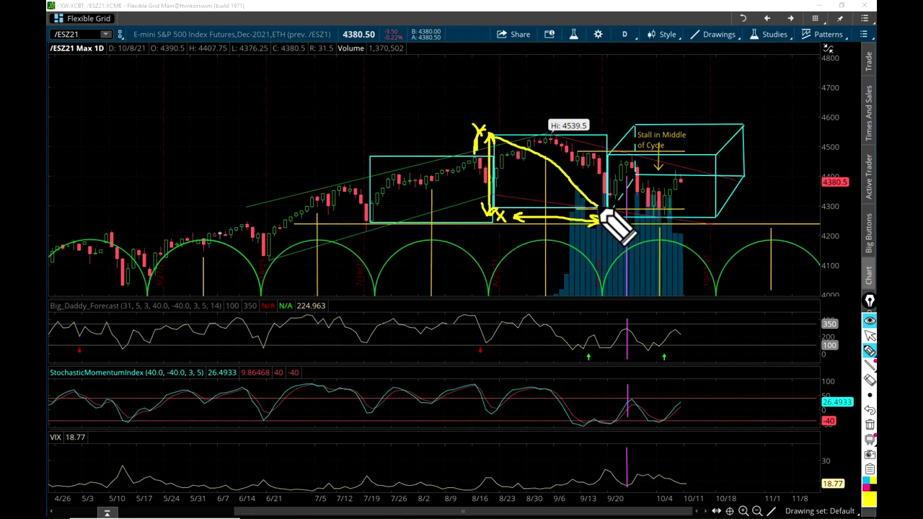
mouse_move(602, 139)
mouse_down()
mouse_move(541, 186)
mouse_move(495, 206)
mouse_up()
mouse_move(465, 69)
mouse_down()
mouse_move(453, 92)
mouse_move(468, 92)
mouse_up()
click(479, 81)
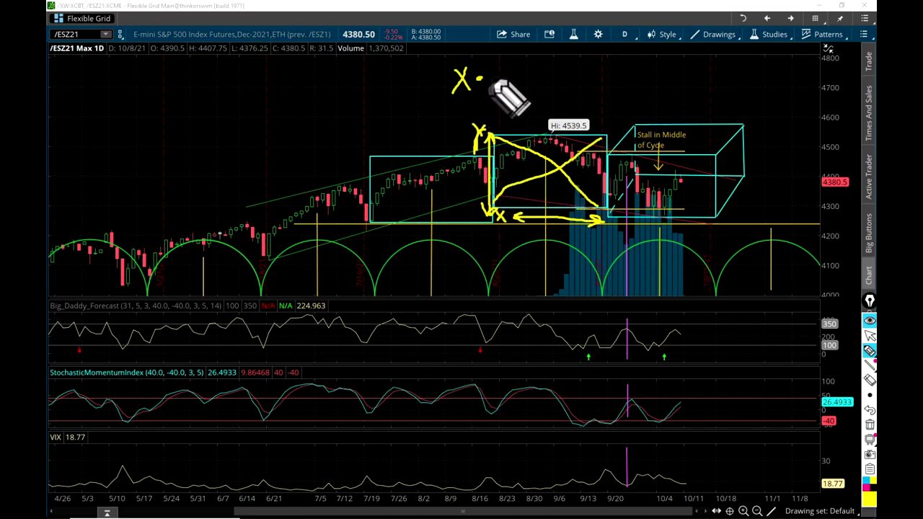
mouse_move(497, 70)
mouse_down()
mouse_move(506, 86)
mouse_move(500, 105)
mouse_move(547, 81)
mouse_move(551, 94)
mouse_move(579, 94)
mouse_move(576, 82)
mouse_up()
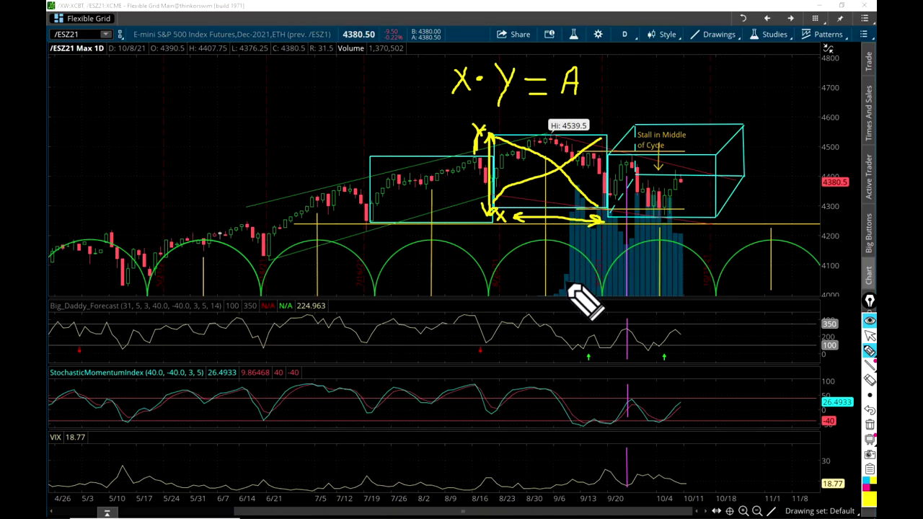
- Switch to Margin-Stop-Maximums.xls in OpenOffice Calc, circle the cycle dates 09/21/21, 08/20/21 and 07/20/21, and clear the ink
key(alt+Tab)
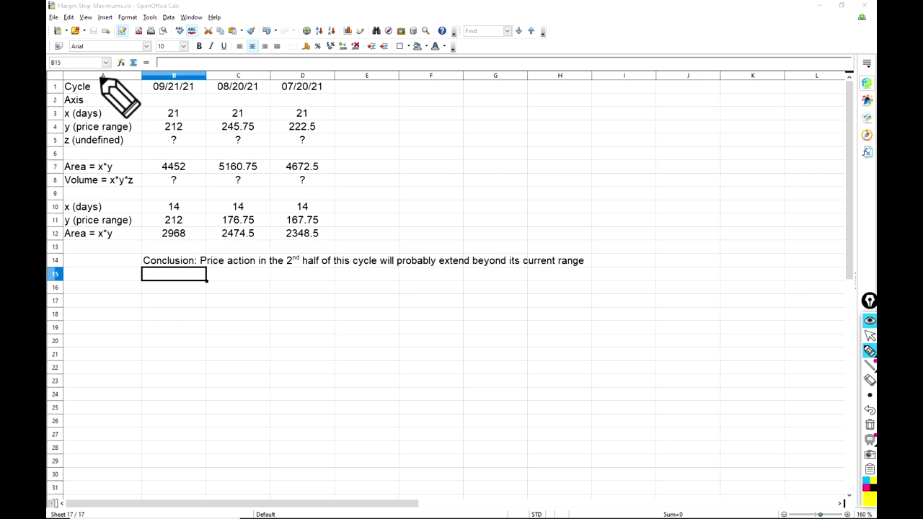
drag(98, 81, 97, 148)
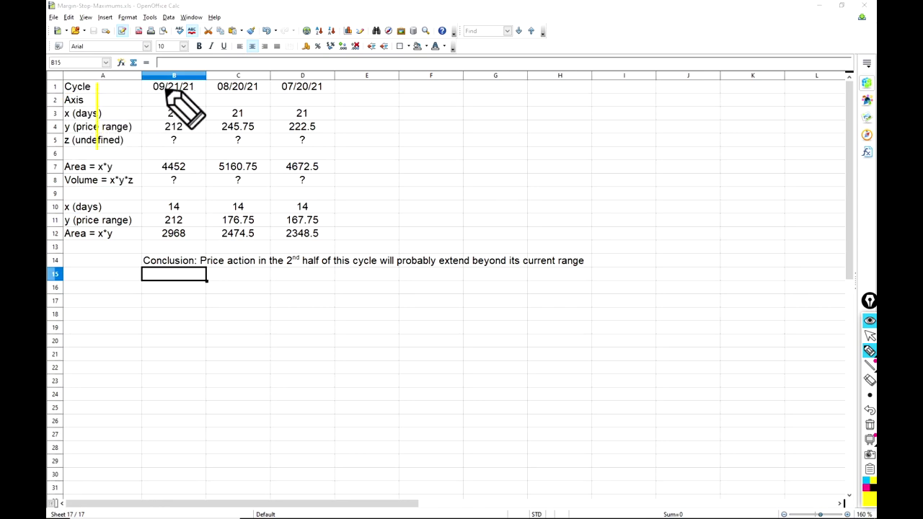
mouse_move(152, 92)
mouse_down()
mouse_move(200, 95)
mouse_move(198, 80)
mouse_move(158, 78)
mouse_move(152, 95)
mouse_up()
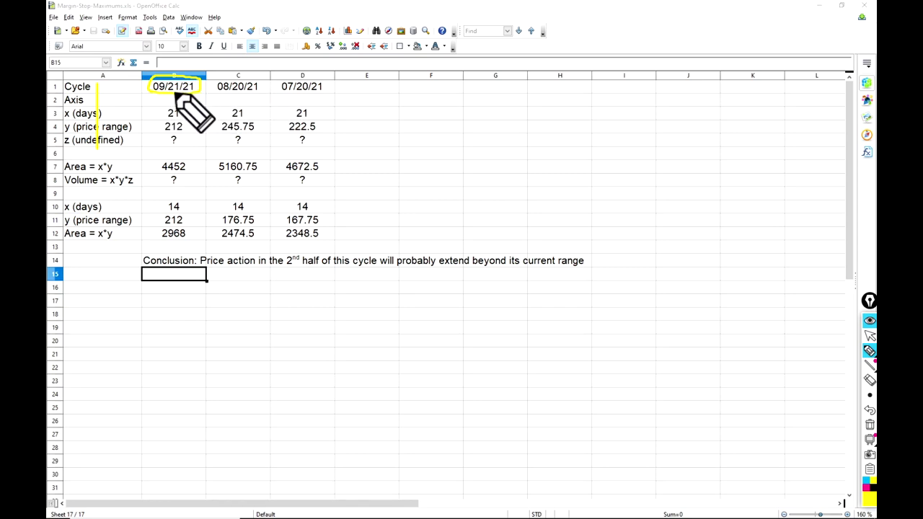
mouse_move(175, 92)
mouse_down()
mouse_move(347, 96)
mouse_move(332, 87)
mouse_move(332, 107)
mouse_up()
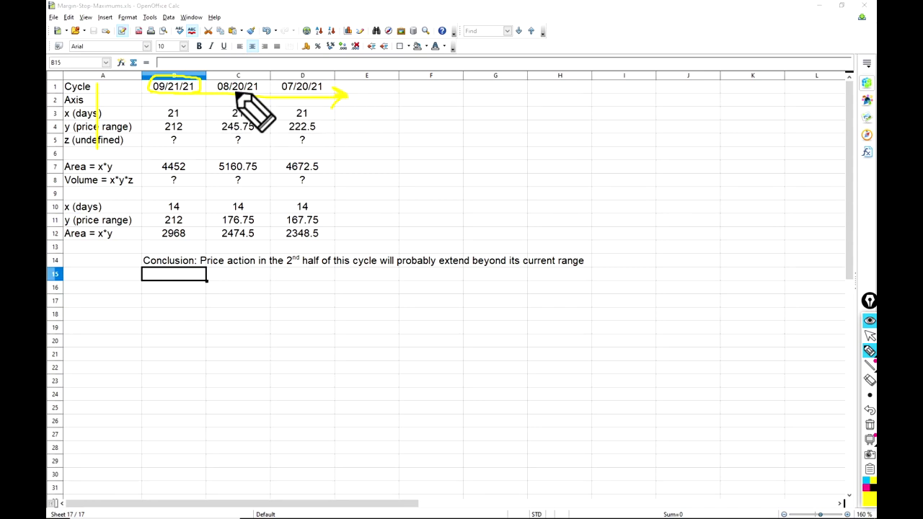
mouse_move(235, 92)
mouse_down()
mouse_move(251, 98)
mouse_move(261, 82)
mouse_move(216, 79)
mouse_move(230, 97)
mouse_up()
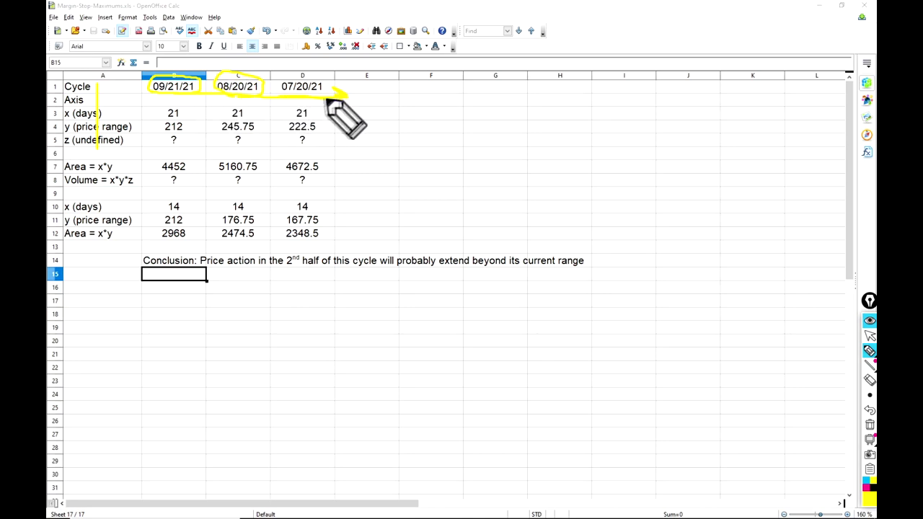
mouse_move(315, 80)
mouse_down()
mouse_move(282, 78)
mouse_move(289, 97)
mouse_up()
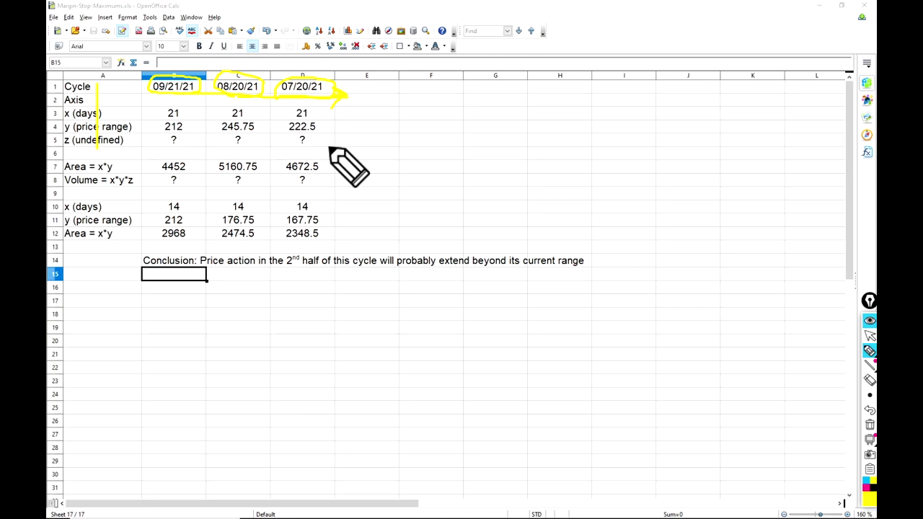
key(ctrl+shift+c)
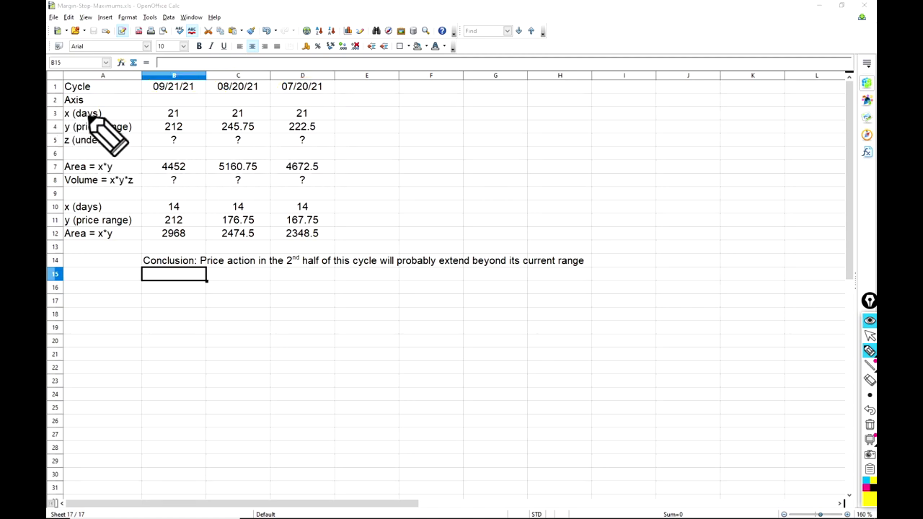
- Mark the x (days), y (price range) and z (undefined) rows in yellow and circle the 09/21/21 cycle's day count
mouse_move(67, 114)
mouse_down()
mouse_move(101, 114)
mouse_move(82, 129)
mouse_move(91, 130)
mouse_up()
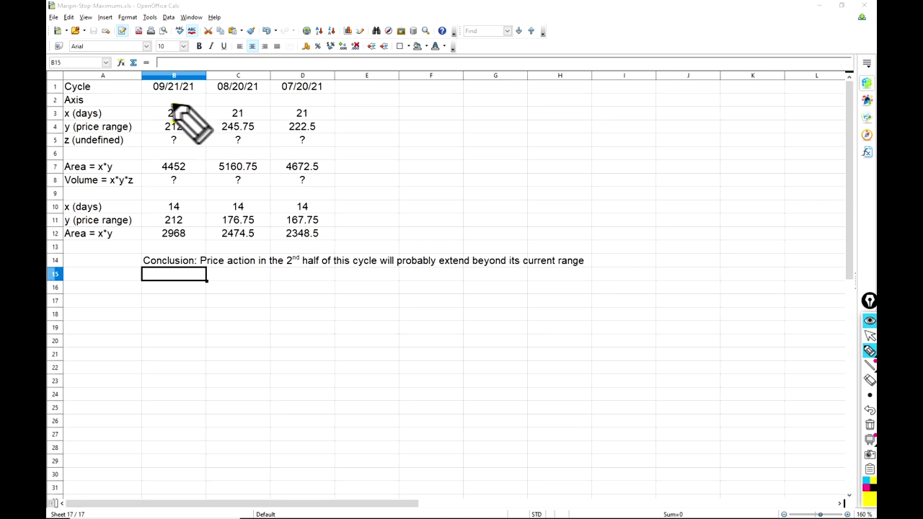
drag(173, 106, 166, 123)
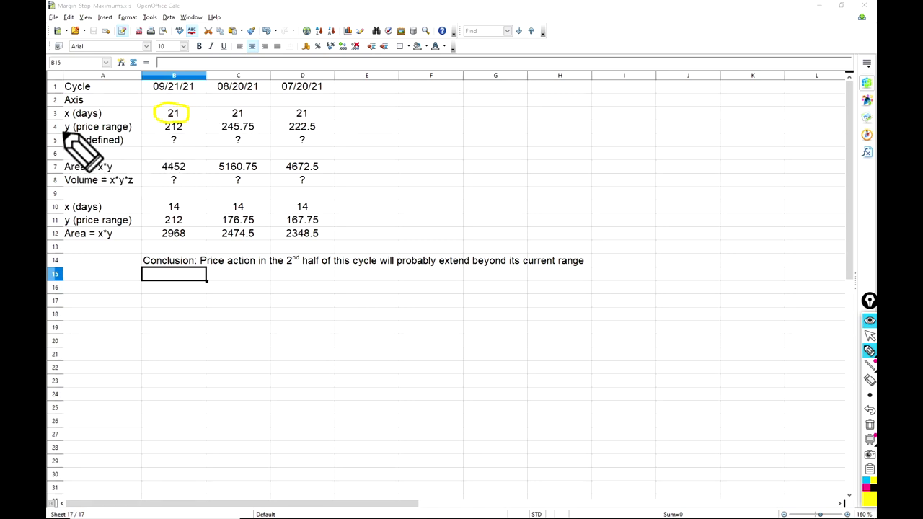
drag(136, 143, 135, 110)
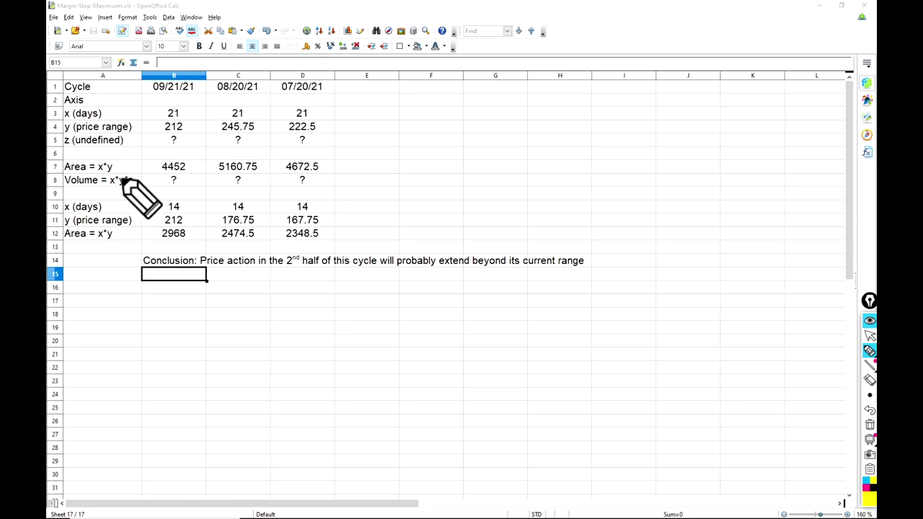
mouse_move(65, 144)
mouse_down()
mouse_move(124, 144)
mouse_move(113, 133)
mouse_move(69, 135)
mouse_move(59, 146)
mouse_move(72, 149)
mouse_up()
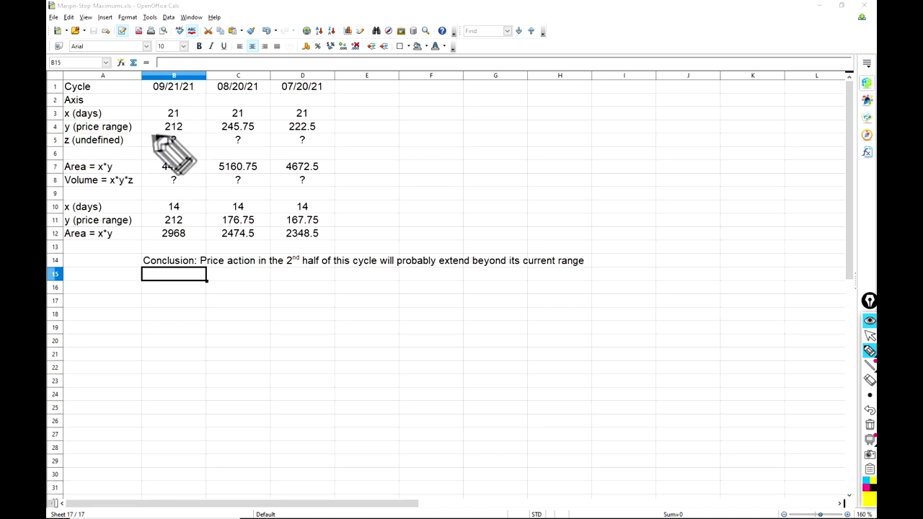
- Underline the 09/21/21, 08/20/21 and 07/20/21 cycle dates and their row 4 price ranges in yellow
mouse_move(173, 134)
mouse_down()
mouse_move(183, 122)
mouse_move(164, 120)
mouse_move(160, 133)
mouse_up()
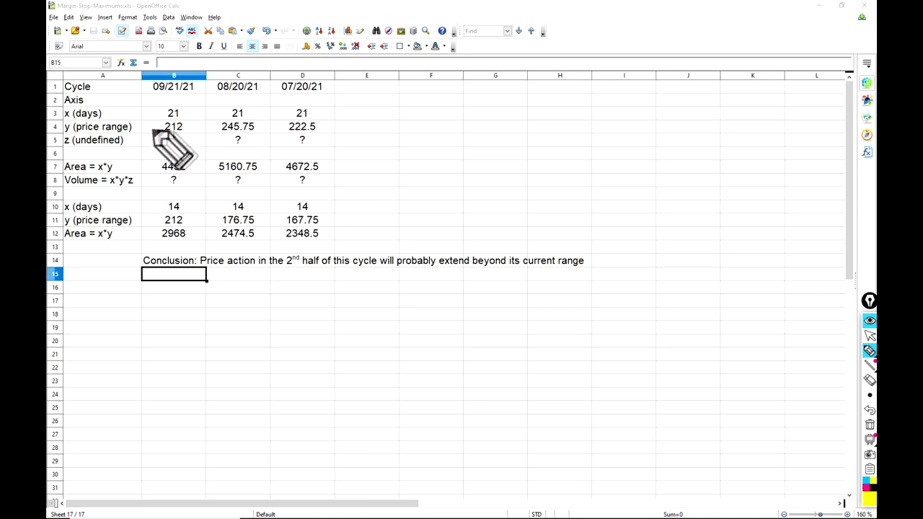
drag(151, 95, 195, 94)
drag(163, 133, 263, 133)
drag(217, 94, 258, 95)
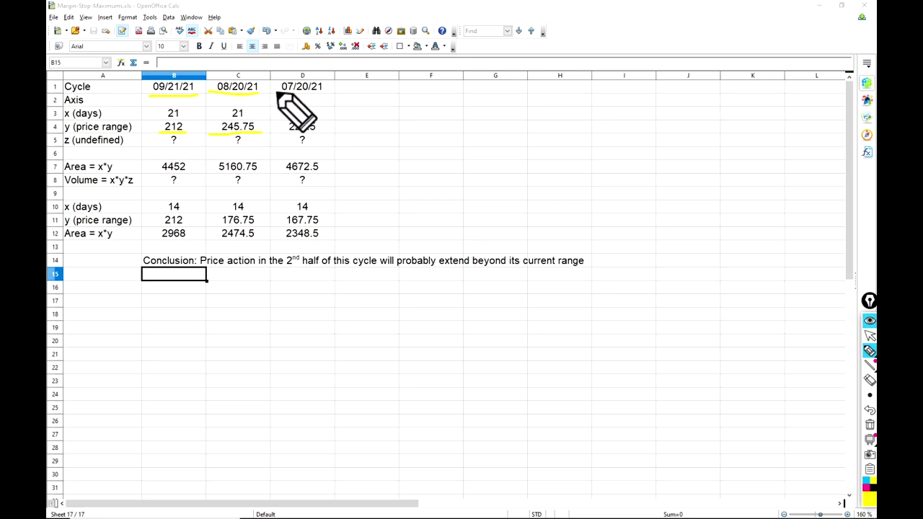
drag(287, 133, 319, 131)
drag(281, 93, 328, 92)
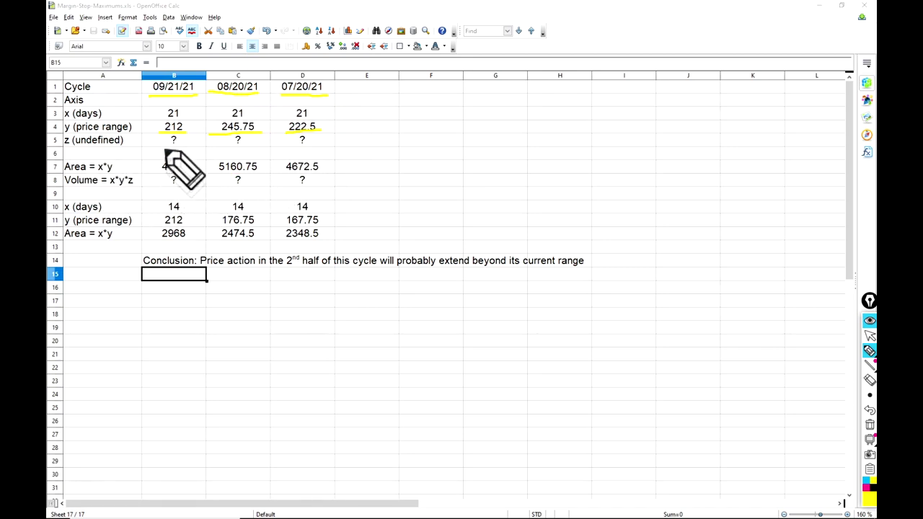
- Circle the three cycles' 21-day areas, draw a vertical line down the 07/20/21 column, and clear the ink
mouse_move(162, 176)
mouse_down()
mouse_move(191, 179)
mouse_move(196, 165)
mouse_move(157, 160)
mouse_move(162, 176)
mouse_move(233, 175)
mouse_move(268, 157)
mouse_move(210, 178)
mouse_up()
mouse_move(288, 178)
mouse_down()
mouse_move(325, 155)
mouse_move(292, 179)
mouse_up()
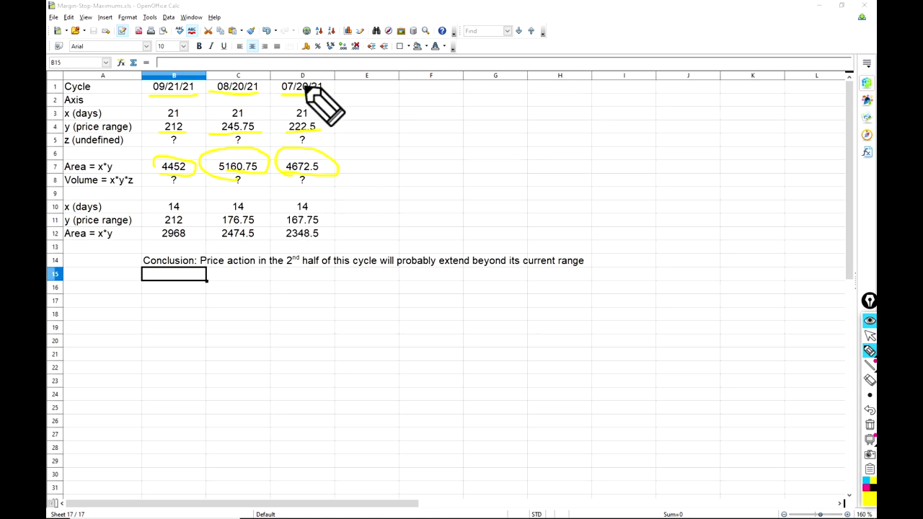
mouse_move(302, 82)
mouse_down()
mouse_move(304, 212)
mouse_move(306, 179)
mouse_move(307, 204)
mouse_up()
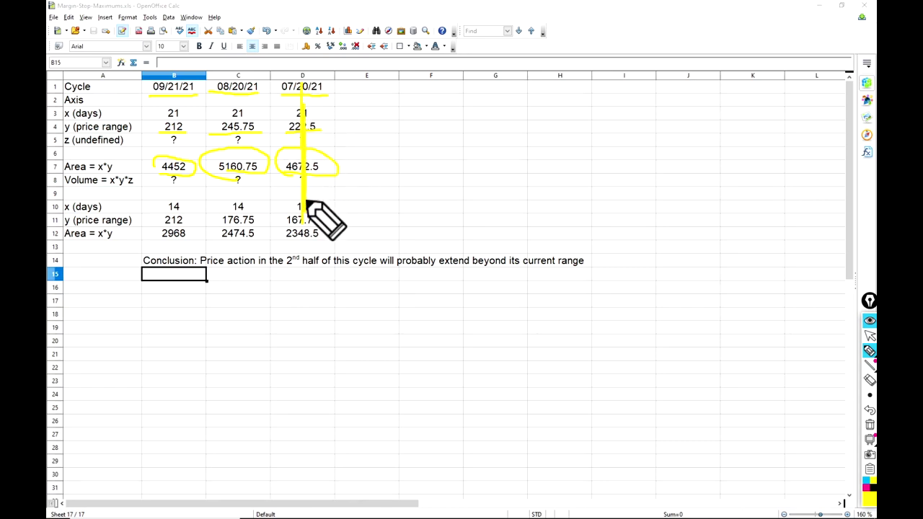
key(ctrl+shift+c)
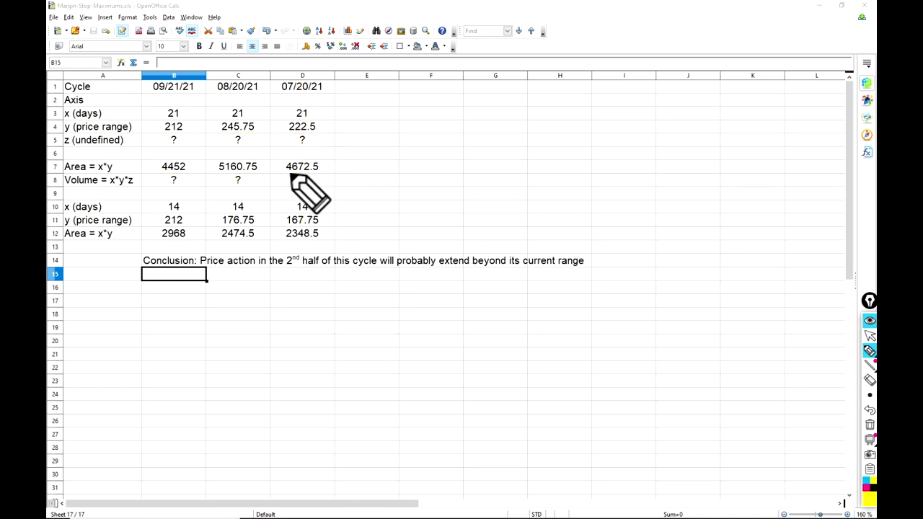
- Circle the 21-day areas of the 07/20/21 and 08/20/21 cycles and the 08/20/21 cycle's 21-day count
mouse_move(303, 177)
mouse_down()
mouse_move(330, 159)
mouse_move(284, 152)
mouse_move(294, 182)
mouse_up()
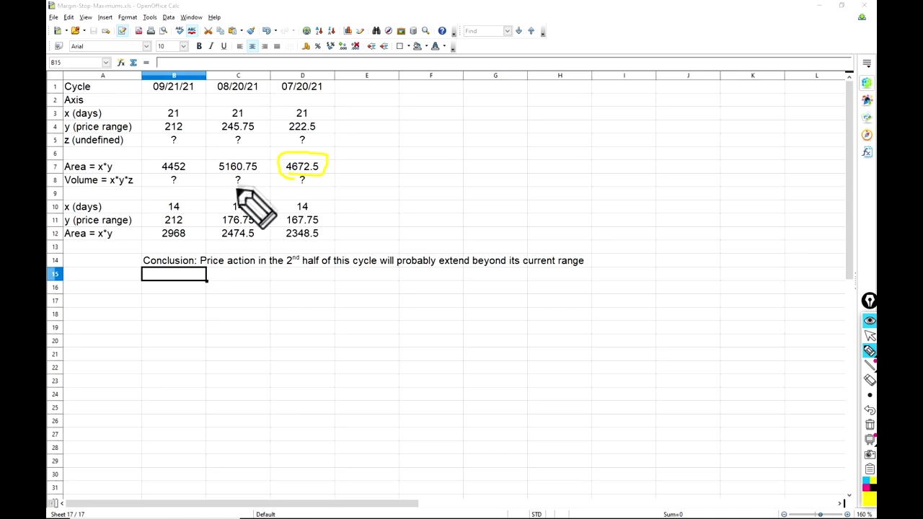
mouse_move(266, 175)
mouse_down()
mouse_move(270, 165)
mouse_move(233, 152)
mouse_move(200, 165)
mouse_move(242, 180)
mouse_up()
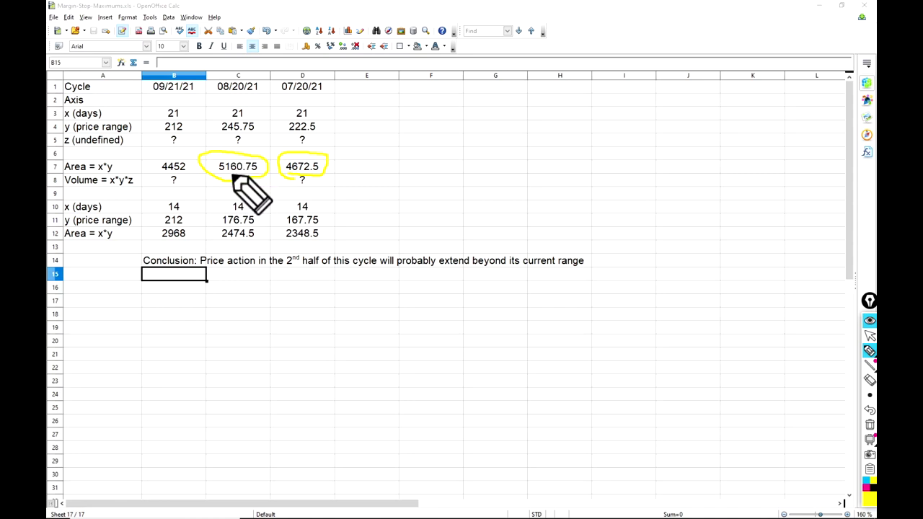
mouse_move(233, 120)
mouse_down()
mouse_move(247, 117)
mouse_move(236, 118)
mouse_up()
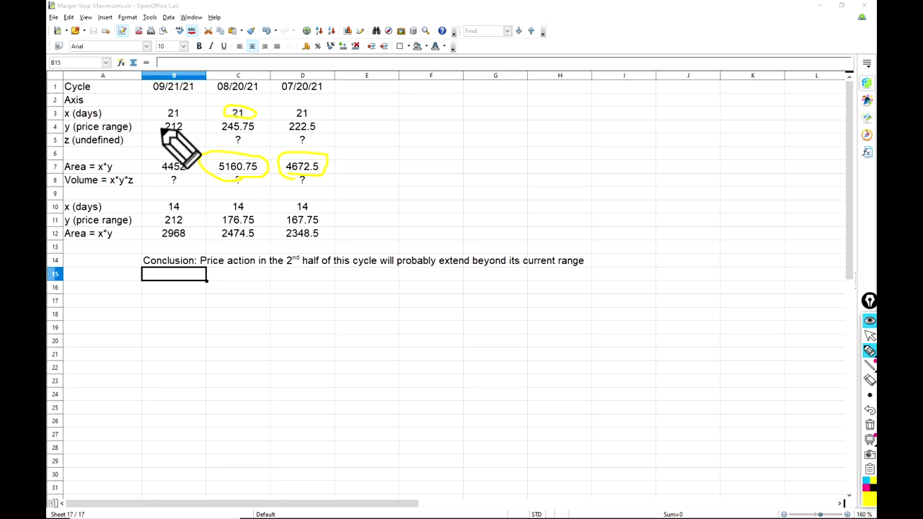
- Underline the 09/21/21 date, circle that cycle's 14-day and 21-day counts and its 21-day area, and clear all ink
mouse_move(192, 208)
mouse_down()
mouse_move(165, 196)
mouse_move(164, 207)
mouse_up()
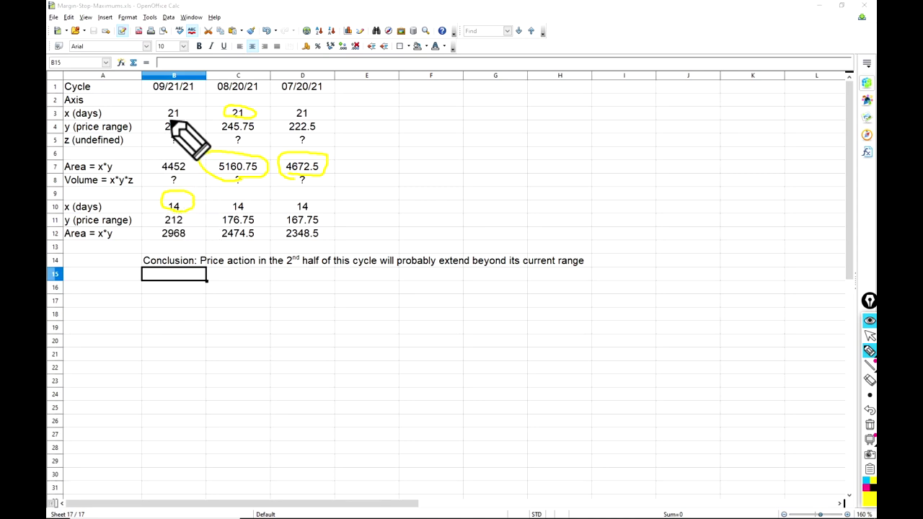
mouse_move(167, 124)
mouse_down()
mouse_move(182, 113)
mouse_move(172, 101)
mouse_move(167, 123)
mouse_up()
drag(195, 91, 156, 93)
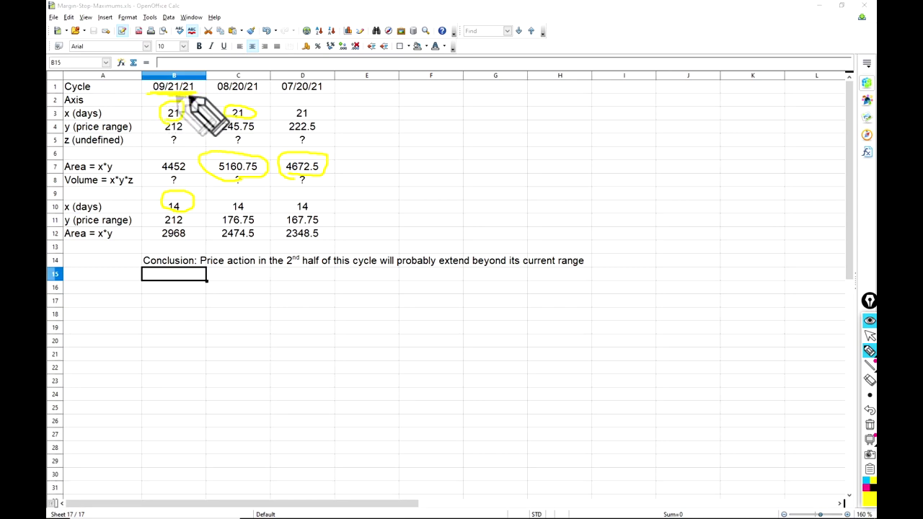
mouse_move(185, 177)
mouse_down()
mouse_move(192, 144)
mouse_move(154, 166)
mouse_up()
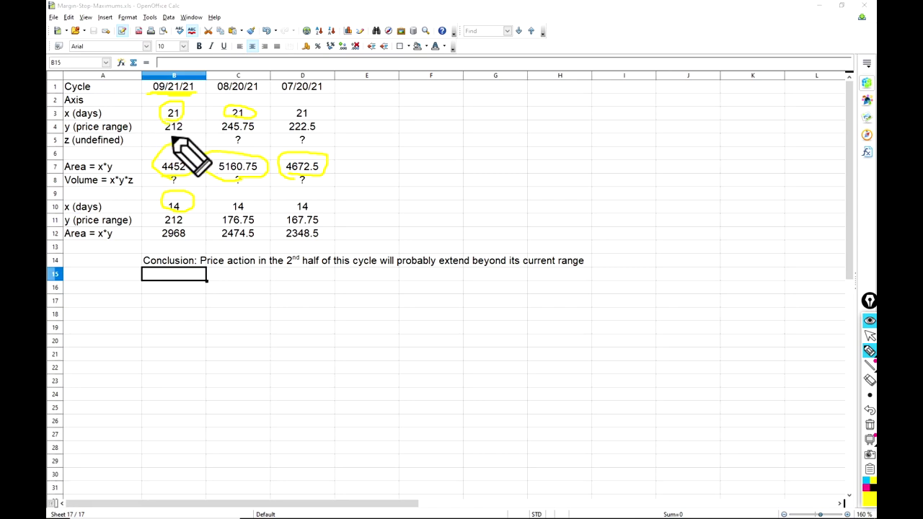
key(Delete)
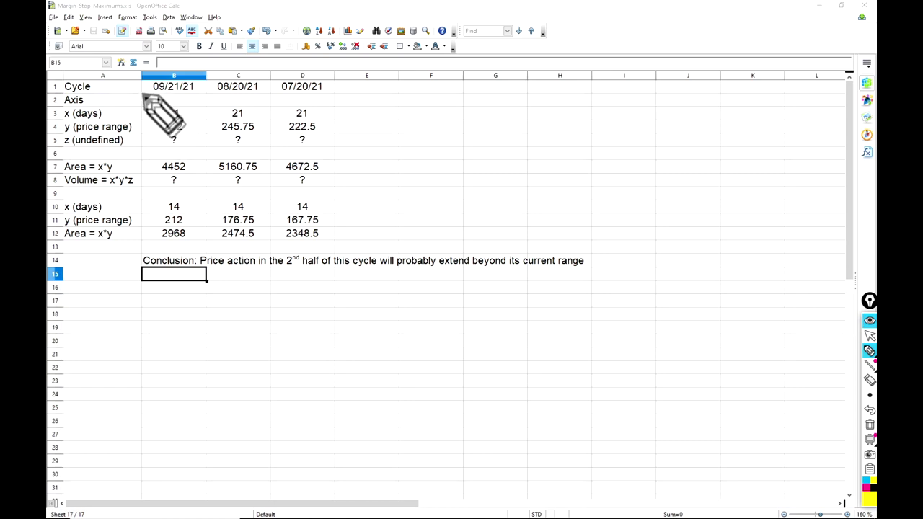
- Circle the 09/21/21 date and its 21-day count, and circle its 21-day area twice
mouse_move(157, 90)
mouse_down()
mouse_move(200, 82)
mouse_move(142, 96)
mouse_up()
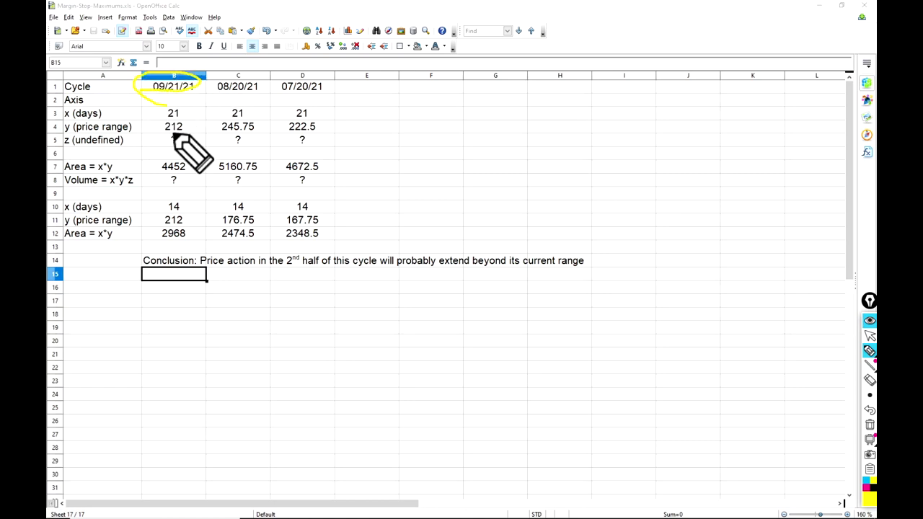
mouse_move(172, 124)
mouse_down()
mouse_move(185, 110)
mouse_move(160, 106)
mouse_move(171, 120)
mouse_up()
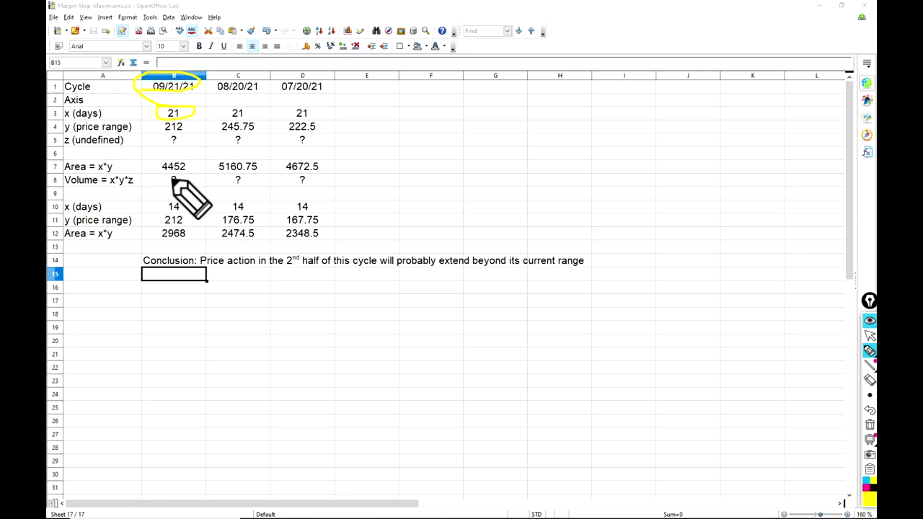
mouse_move(164, 173)
mouse_down()
mouse_move(185, 173)
mouse_move(179, 155)
mouse_move(154, 167)
mouse_move(173, 176)
mouse_up()
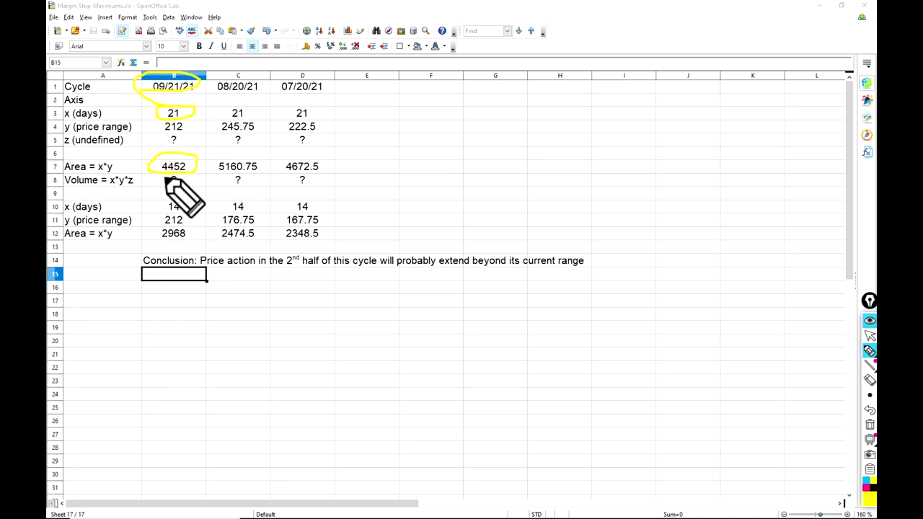
mouse_move(186, 179)
mouse_down()
mouse_move(179, 151)
mouse_move(154, 177)
mouse_up()
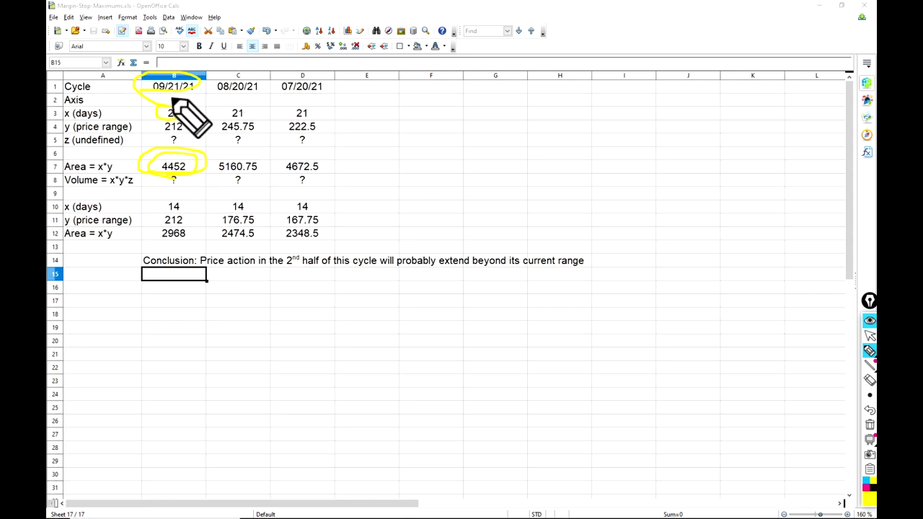
- Circle the 14-day counts of all three cycles in row 10
mouse_move(160, 217)
mouse_down()
mouse_move(181, 217)
mouse_move(191, 196)
mouse_move(163, 196)
mouse_move(162, 219)
mouse_up()
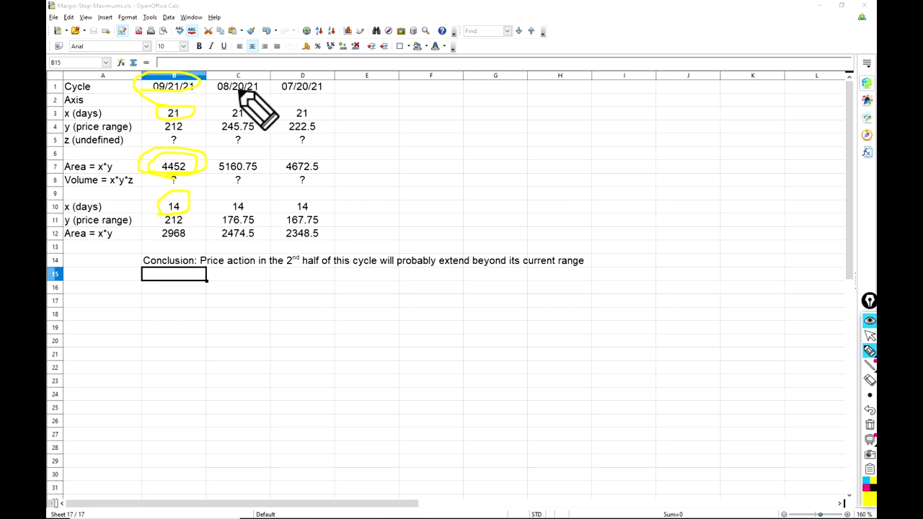
mouse_move(252, 207)
mouse_down()
mouse_move(233, 190)
mouse_move(230, 210)
mouse_up()
mouse_move(315, 208)
mouse_down()
mouse_move(305, 195)
mouse_move(291, 214)
mouse_up()
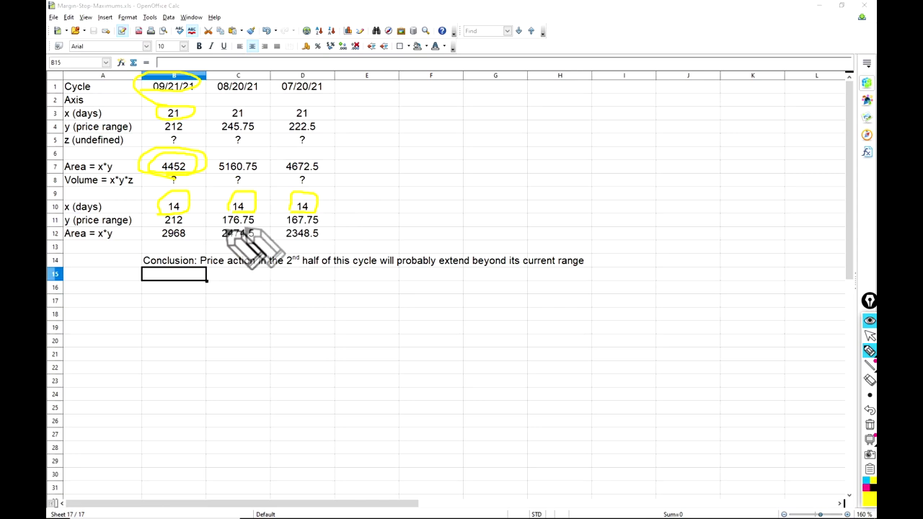
- Clear the old ink, circle the 07/20/21 and 08/20/21 dates and their 14-day price ranges, and put a dash beside each 14-day count
mouse_move(289, 98)
mouse_down()
mouse_move(358, 88)
mouse_move(310, 76)
mouse_move(280, 93)
mouse_move(293, 102)
mouse_move(333, 86)
mouse_move(286, 93)
mouse_up()
key(ctrl+shift+c)
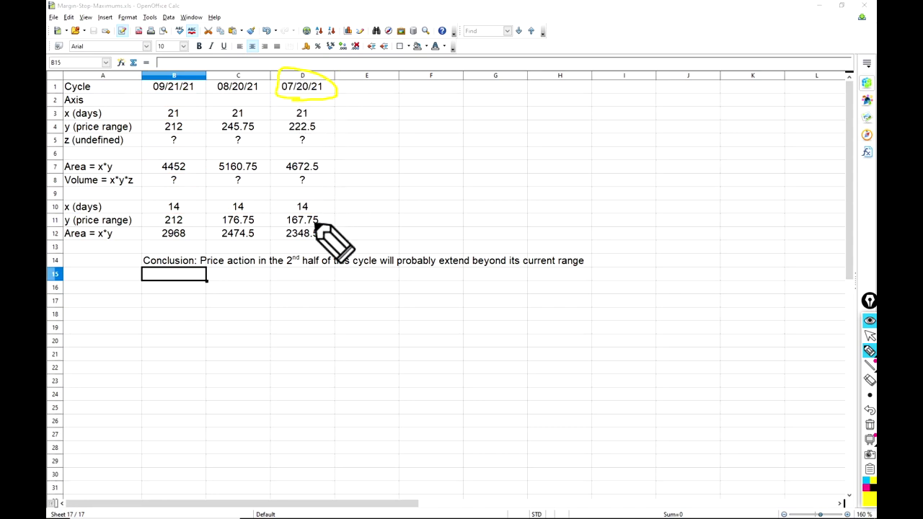
mouse_move(332, 220)
mouse_down()
mouse_move(294, 214)
mouse_move(292, 227)
mouse_move(328, 225)
mouse_up()
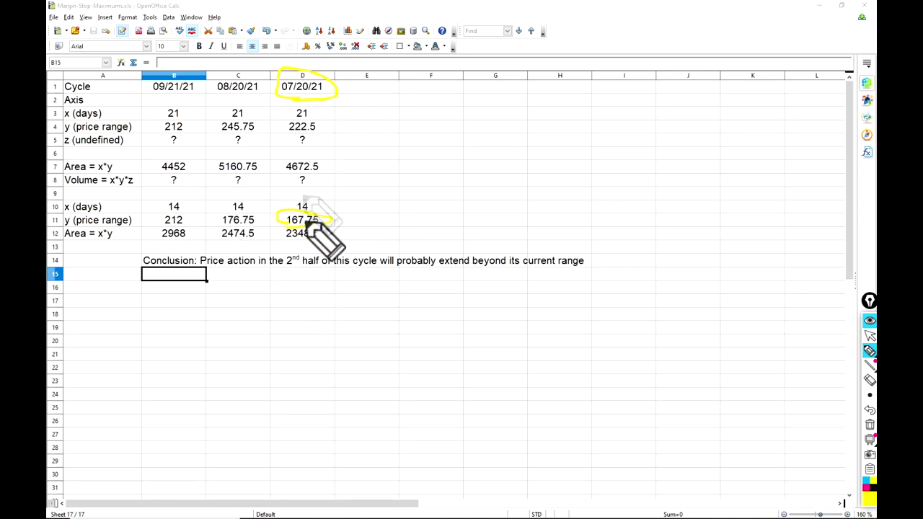
drag(315, 205, 327, 205)
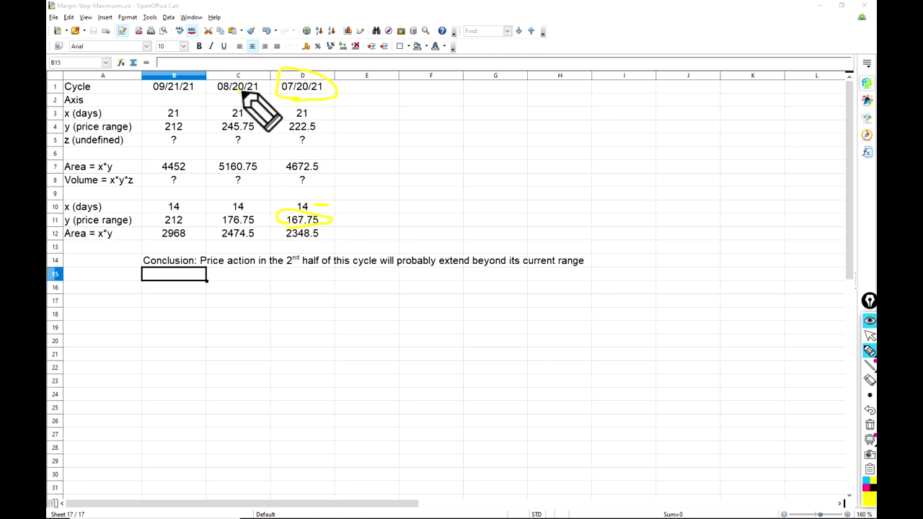
mouse_move(267, 82)
mouse_down()
mouse_move(214, 91)
mouse_move(263, 77)
mouse_up()
drag(256, 206, 262, 209)
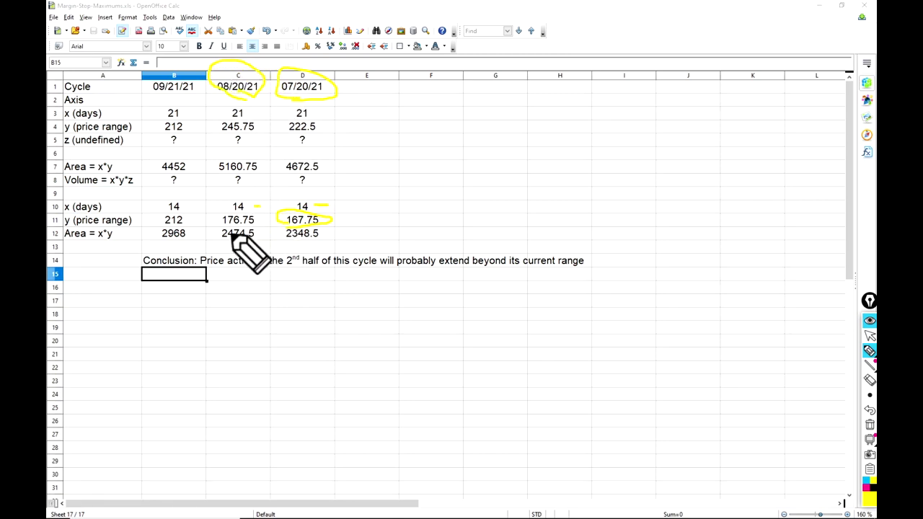
mouse_move(263, 214)
mouse_down()
mouse_move(223, 210)
mouse_move(219, 232)
mouse_move(263, 216)
mouse_up()
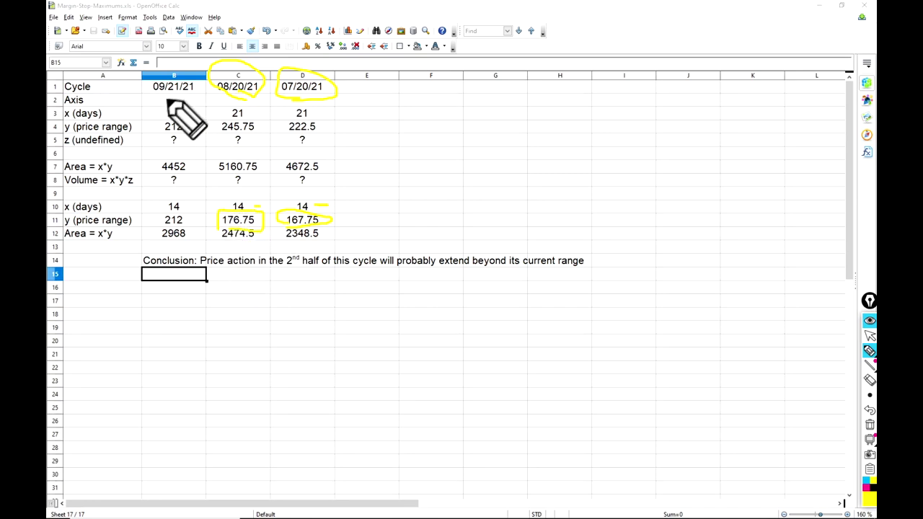
- Circle the 09/21/21 date, its 14-day price range and its 14-day area, and clear the ink
drag(168, 70, 160, 111)
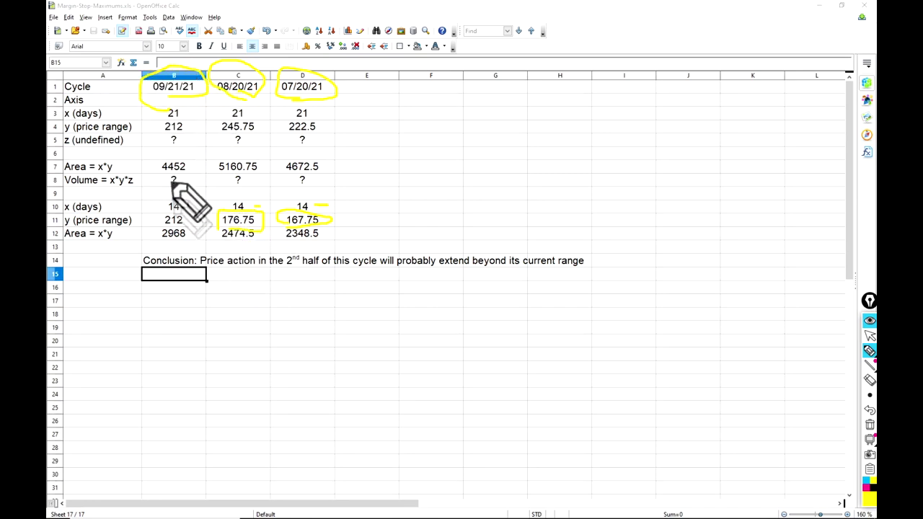
mouse_move(207, 225)
mouse_down()
mouse_move(149, 210)
mouse_move(149, 222)
mouse_up()
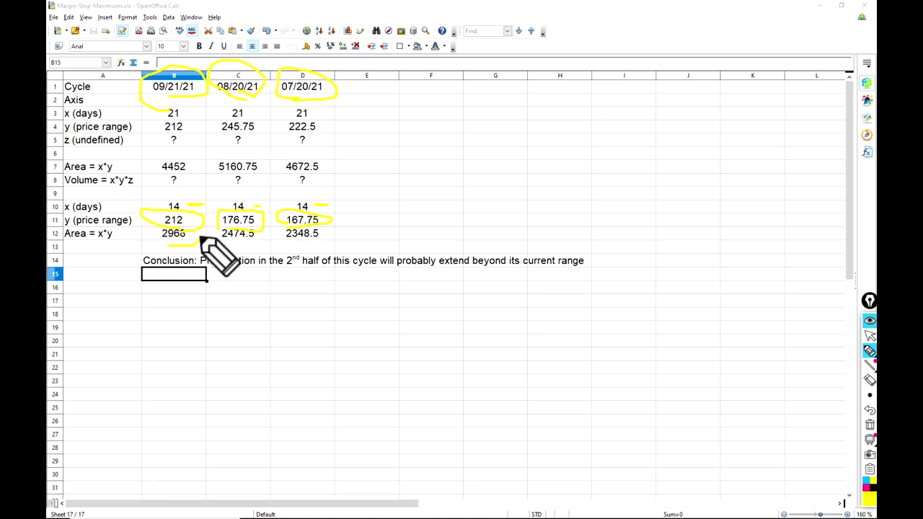
mouse_move(186, 230)
mouse_down()
mouse_move(153, 245)
mouse_move(174, 248)
mouse_up()
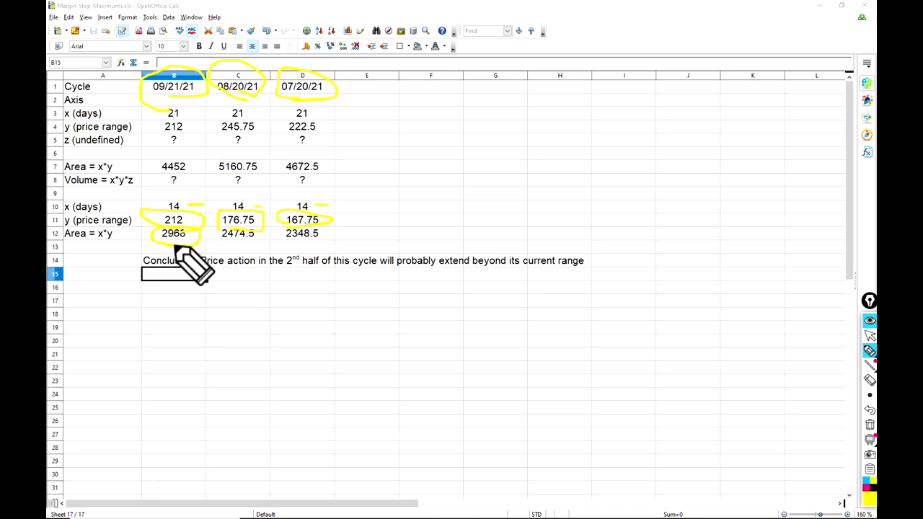
key(e)
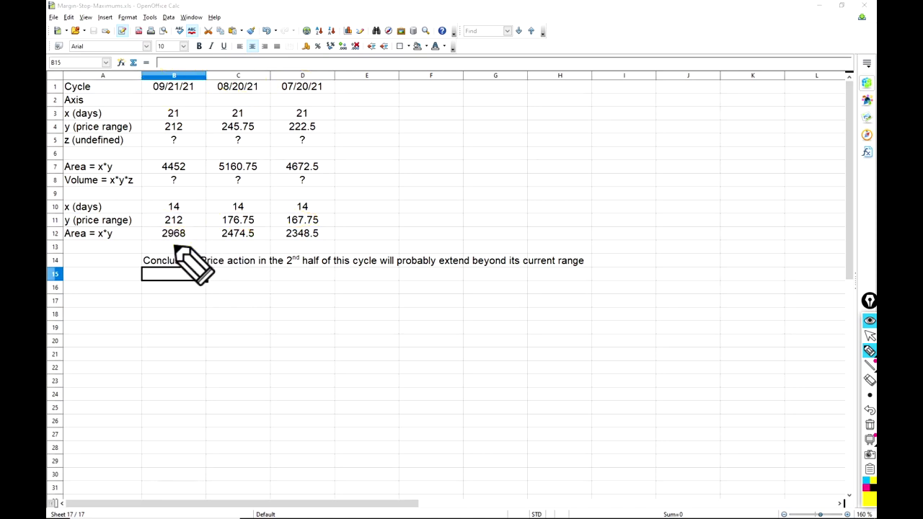
- Circle the 09/21/21 date and its 14-day area, put a dash beside its 14-day count, and underline the row 14 conclusion
mouse_move(175, 248)
mouse_down()
mouse_move(195, 233)
mouse_move(150, 233)
mouse_move(182, 249)
mouse_up()
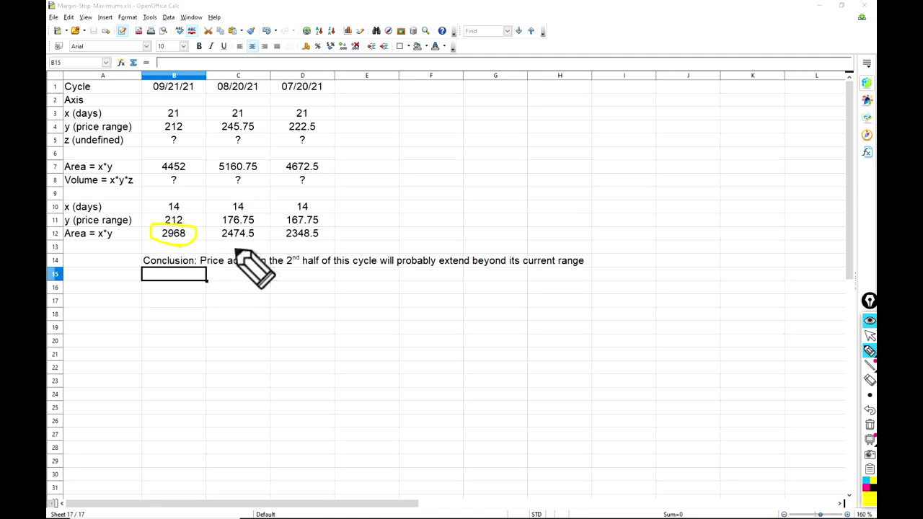
drag(187, 208, 200, 207)
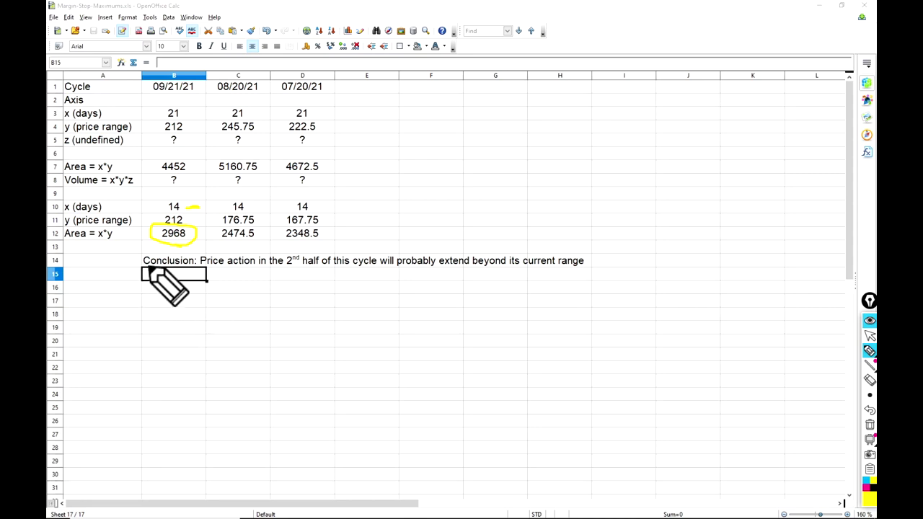
drag(142, 274, 375, 272)
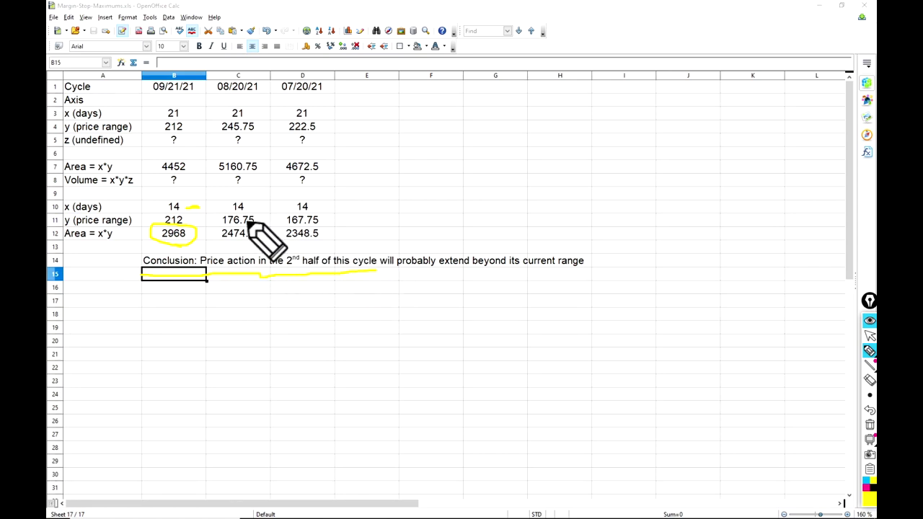
mouse_move(169, 100)
mouse_down()
mouse_move(207, 84)
mouse_move(134, 85)
mouse_move(185, 105)
mouse_up()
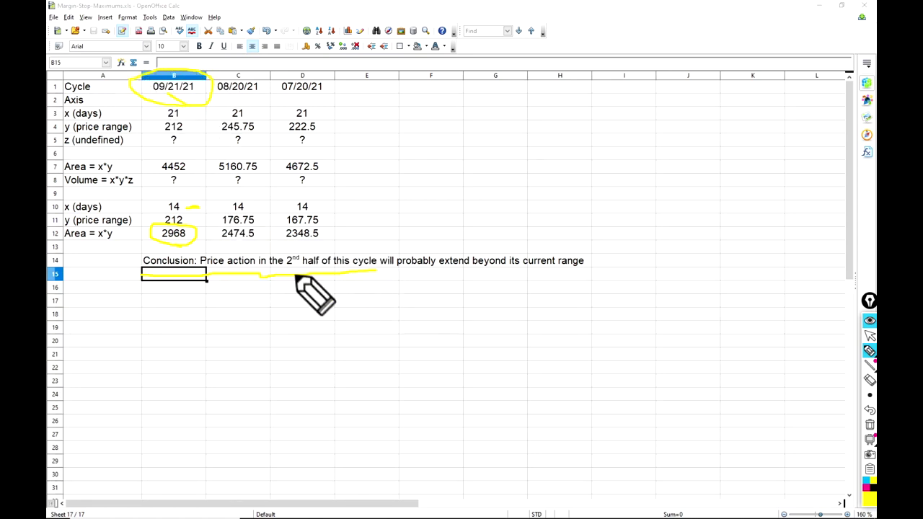
drag(377, 272, 607, 265)
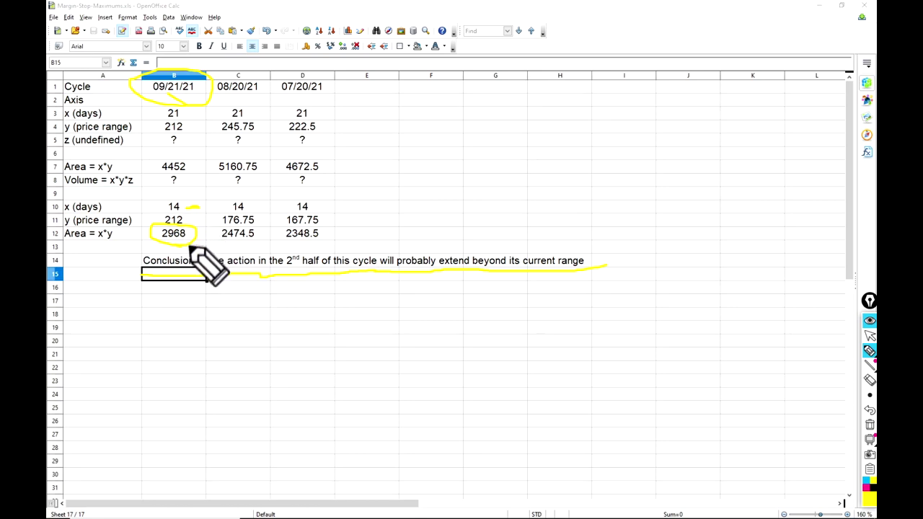
drag(189, 232, 177, 225)
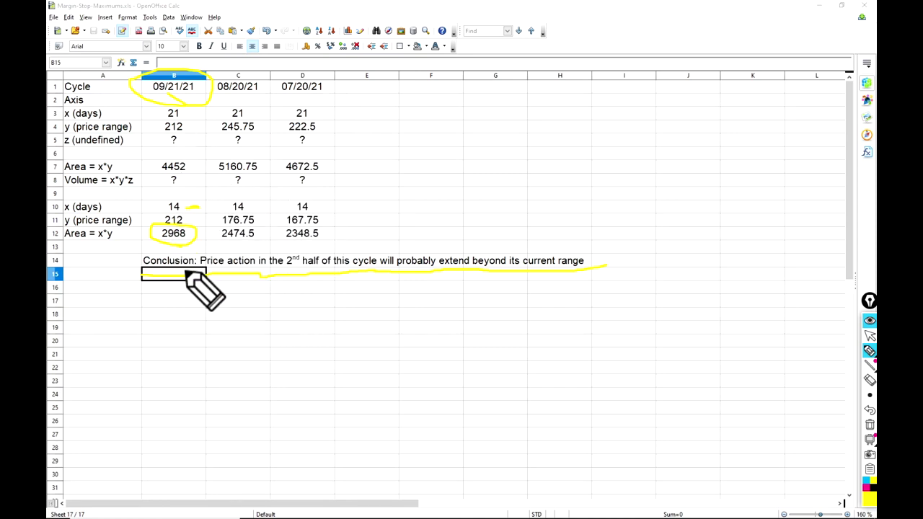
drag(168, 144, 181, 178)
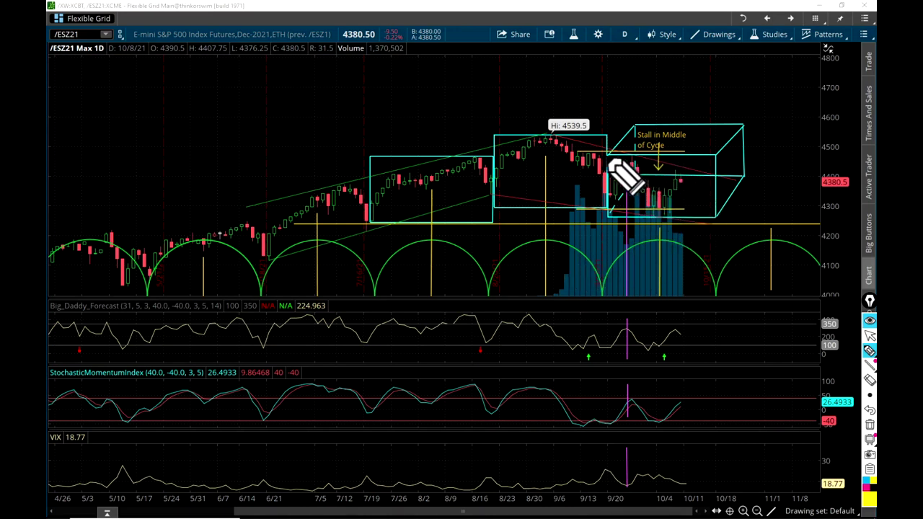
- Outline the current cycle's front box, put short vertical marks below the latest candle and at the matching point in the previous cycle, and clear the ink
mouse_move(612, 157)
mouse_down()
mouse_move(712, 157)
mouse_move(717, 220)
mouse_up()
mouse_move(645, 223)
mouse_down()
mouse_move(610, 223)
mouse_move(617, 158)
mouse_up()
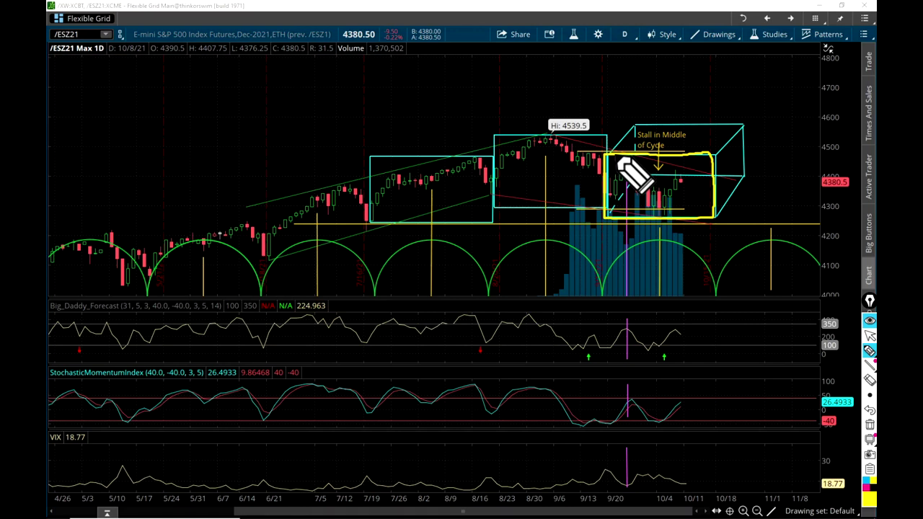
drag(683, 189, 684, 207)
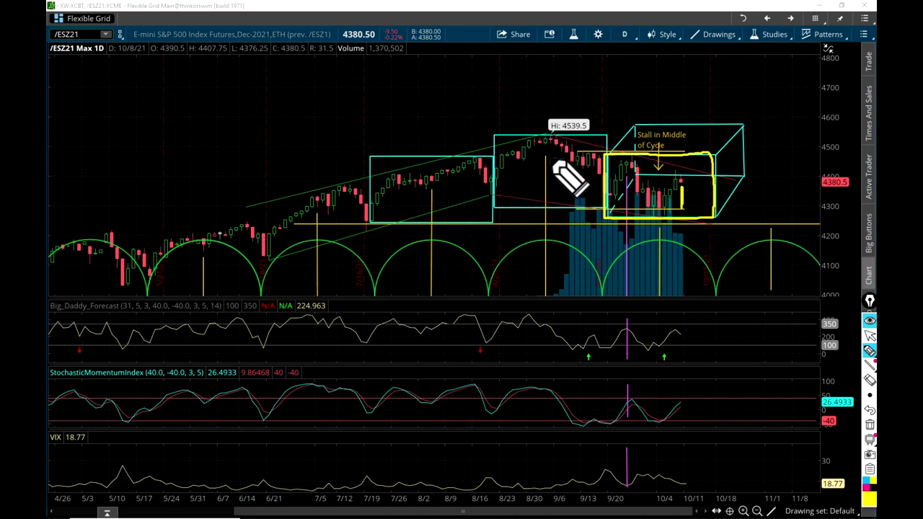
drag(567, 158, 566, 174)
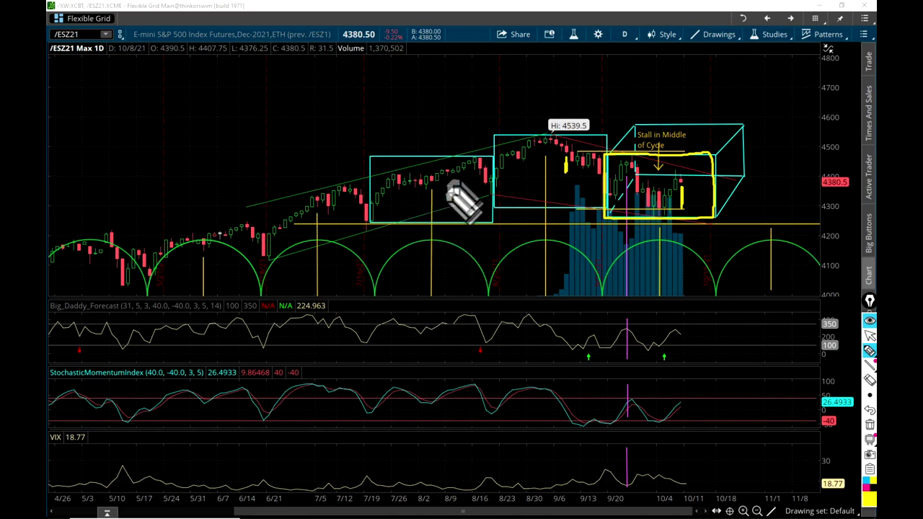
drag(680, 186, 681, 209)
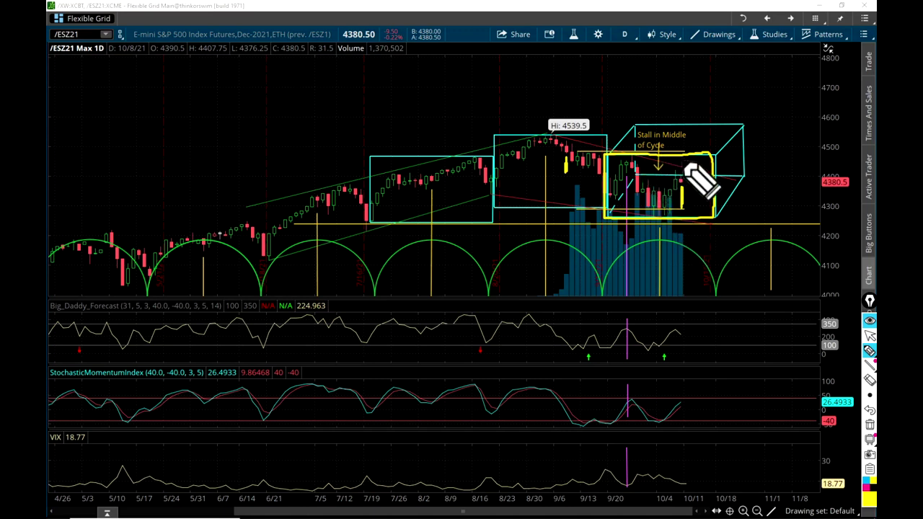
key(ctrl+z)
- Trace the upper and lower edges of the current cycle's front box and draw a double-headed vertical arrow between them
mouse_move(679, 154)
mouse_down()
mouse_move(609, 154)
mouse_move(714, 157)
mouse_up()
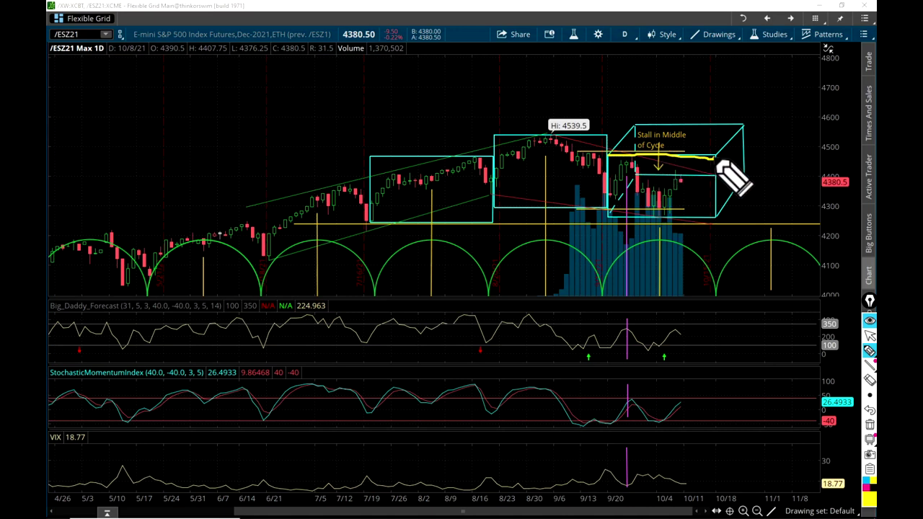
drag(606, 215, 719, 213)
drag(697, 158, 700, 216)
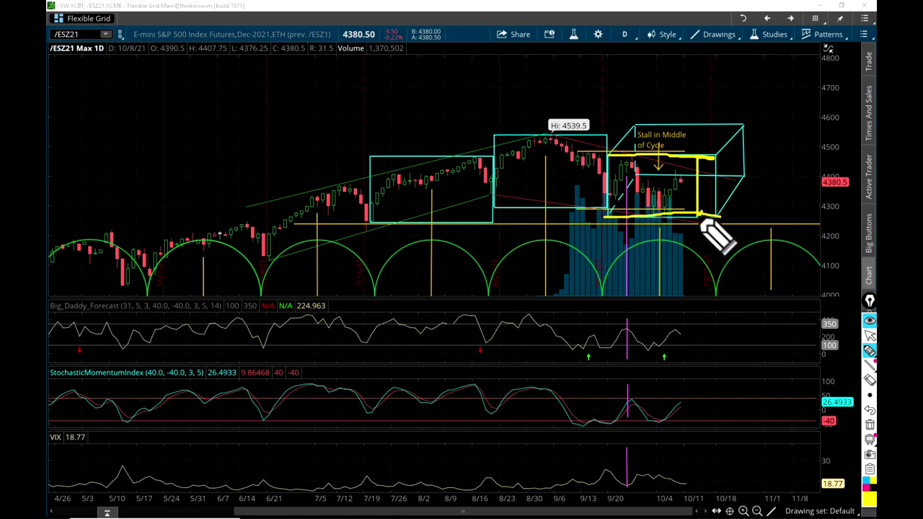
drag(690, 165, 697, 155)
drag(697, 156, 705, 166)
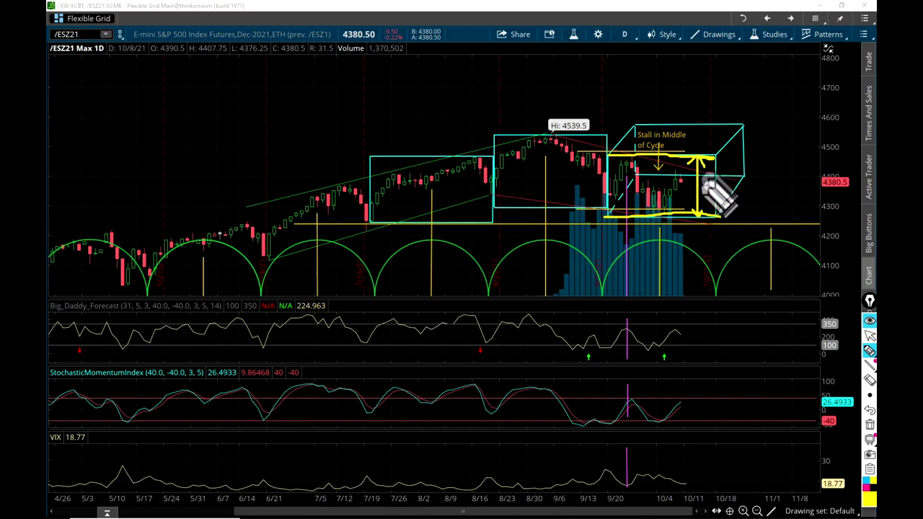
drag(690, 207, 705, 207)
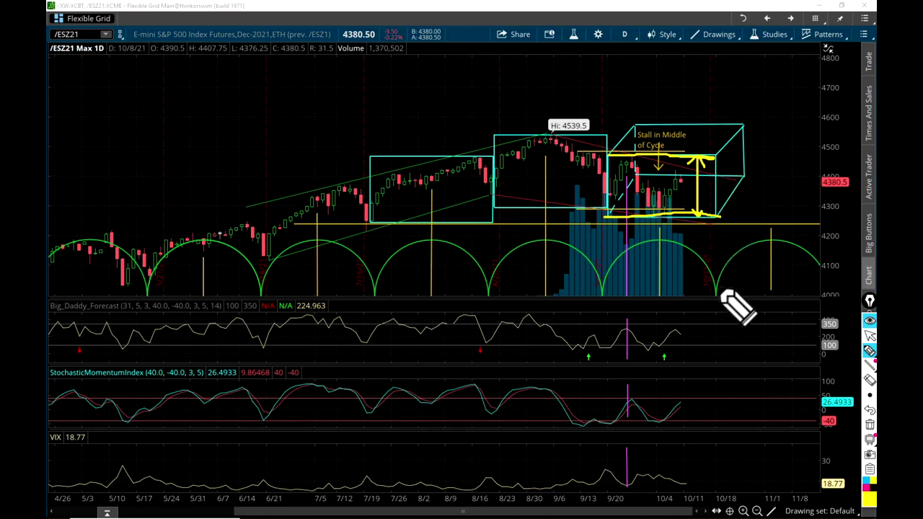
- Mark the current cycle's end with a vertical line, draw arrows beyond both extended price edges of the box, and clear the ink
drag(716, 288, 716, 169)
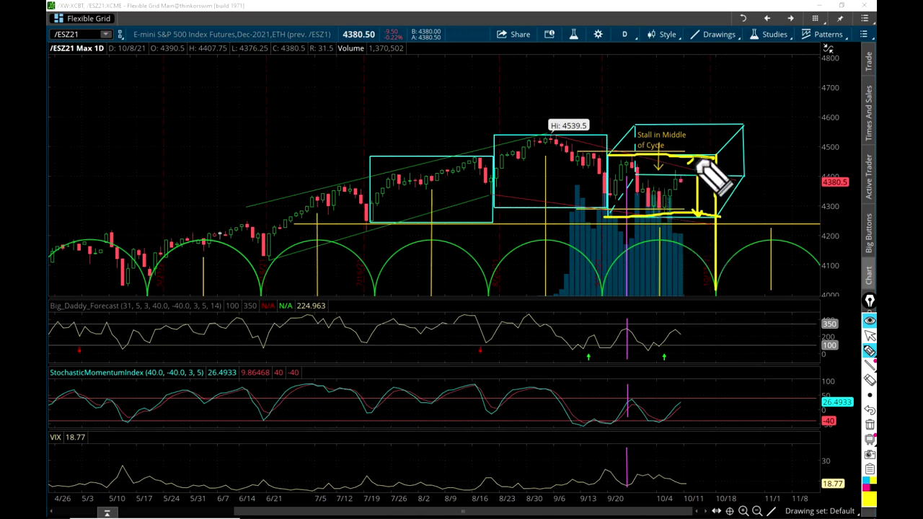
drag(696, 161, 698, 122)
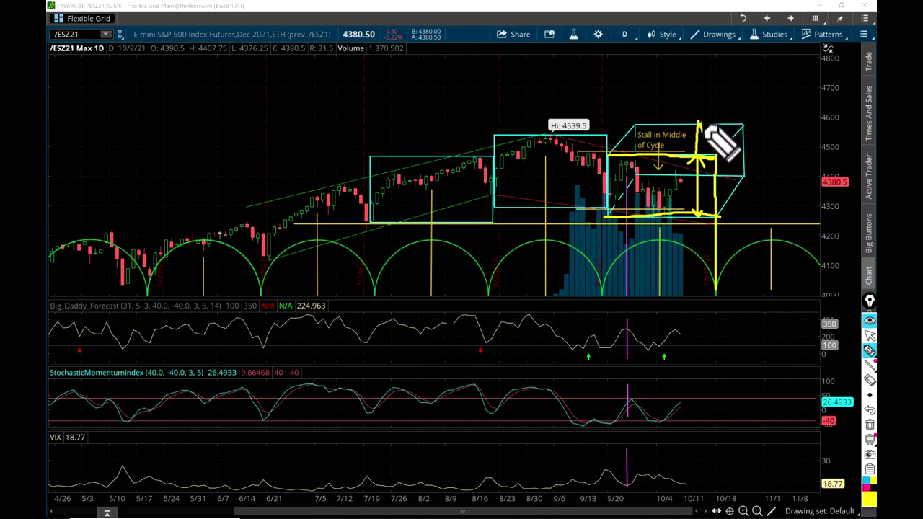
mouse_move(604, 154)
mouse_down()
mouse_move(770, 154)
mouse_move(548, 154)
mouse_up()
drag(693, 218, 696, 261)
mouse_move(609, 227)
mouse_down()
mouse_move(641, 219)
mouse_move(764, 219)
mouse_move(593, 215)
mouse_move(723, 224)
mouse_up()
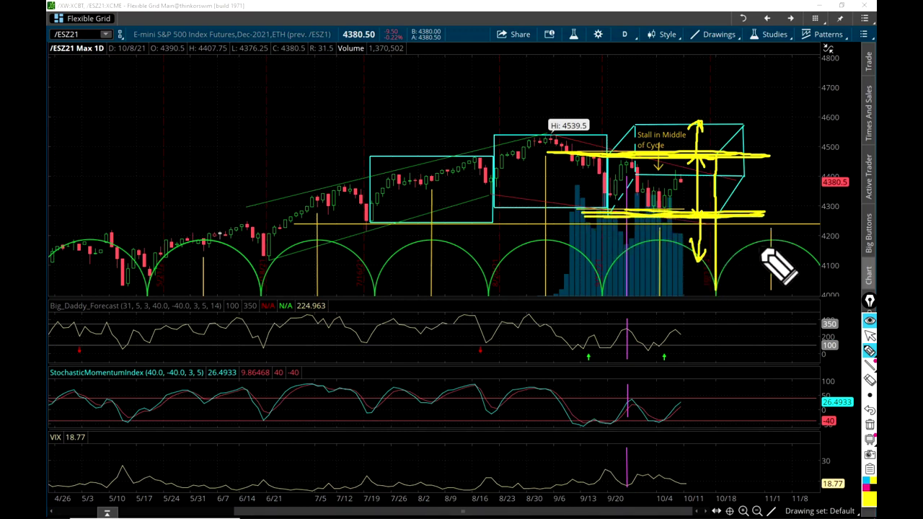
key(e)
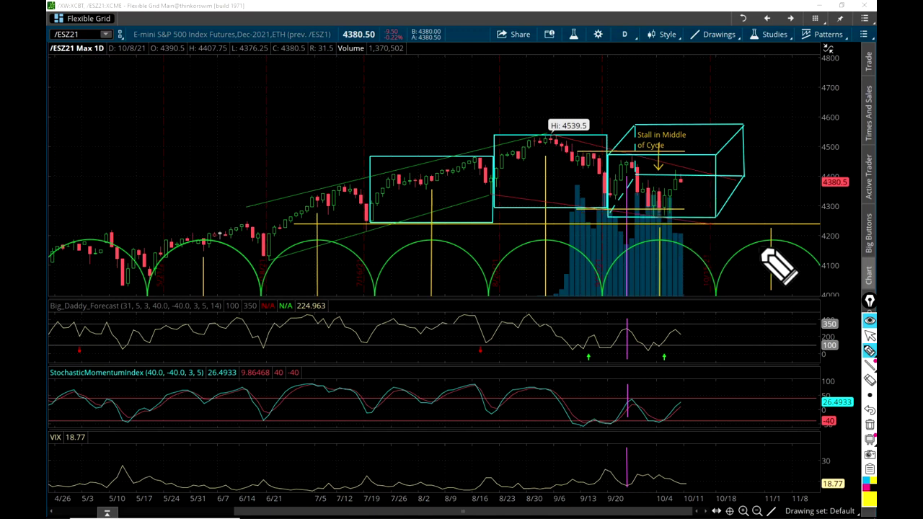
- Draw a falling arrow from the 4539.5 high and a rising arrow from the October low to above the 3D box, and clear the ink
mouse_move(549, 135)
mouse_down()
mouse_move(704, 203)
mouse_move(686, 215)
mouse_up()
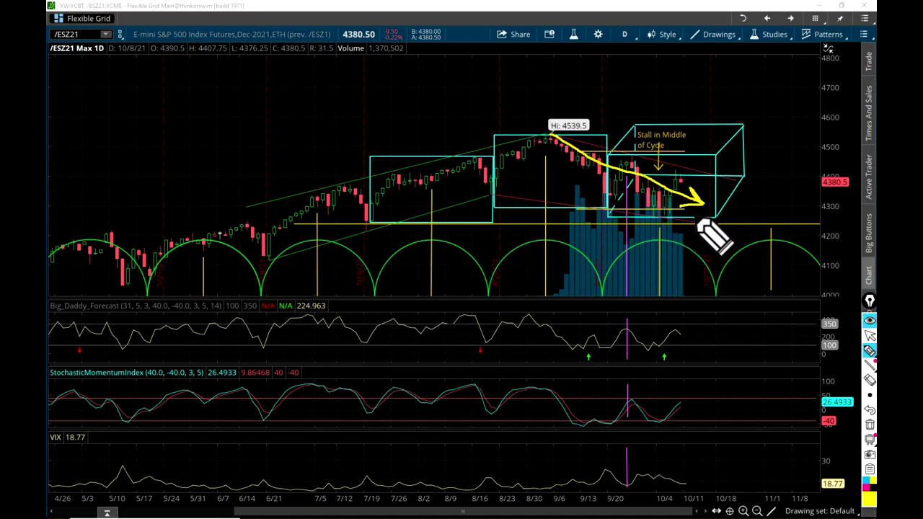
mouse_move(690, 202)
mouse_down()
mouse_move(668, 217)
mouse_move(722, 107)
mouse_move(723, 118)
mouse_up()
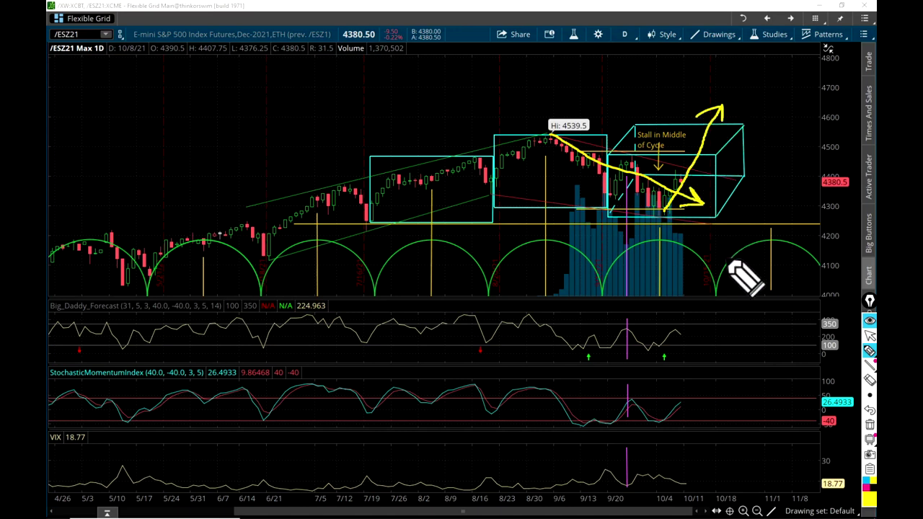
key(e)
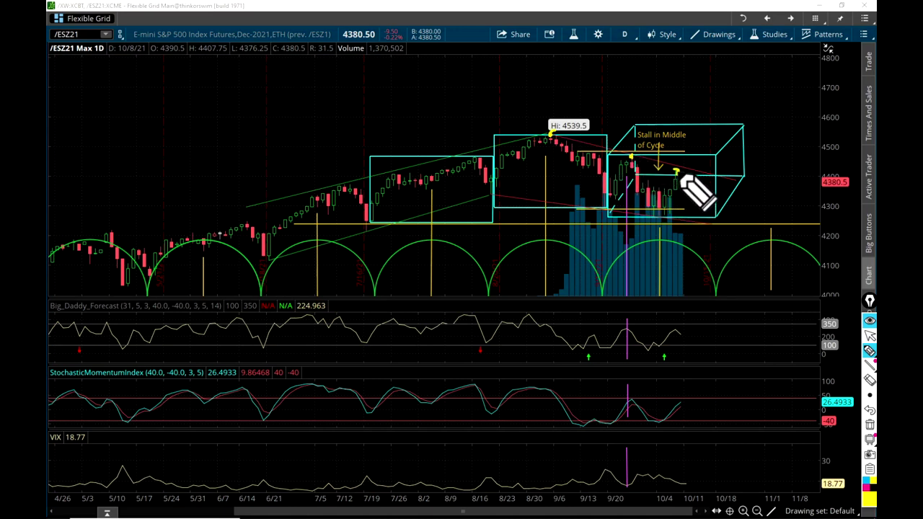
- Draw a descending arrow from the 4539.5 high along the falling highs to the 3D box's far edge, and clear the ink
drag(551, 133, 737, 177)
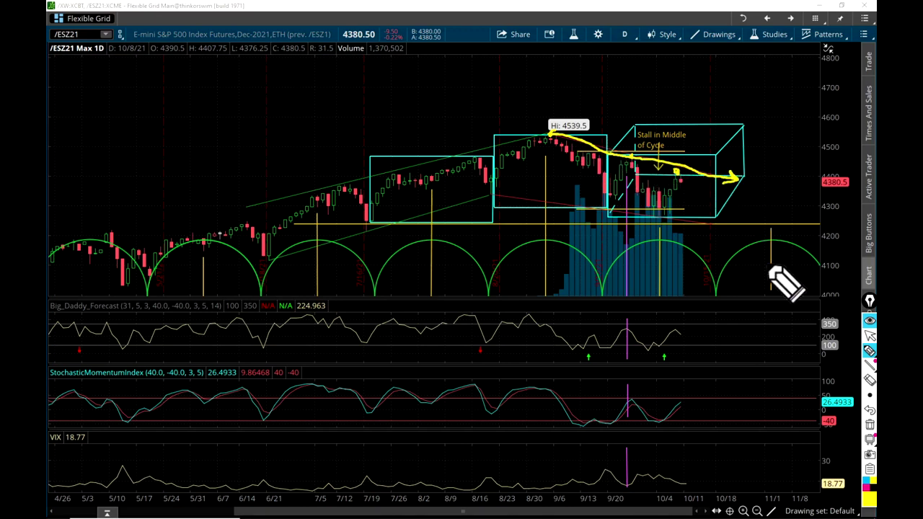
key(ctrl+z)
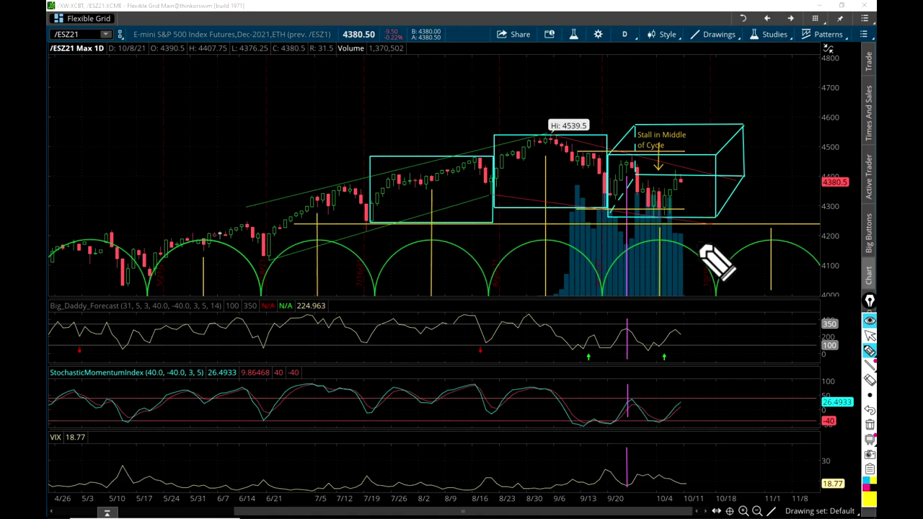
- Draw downward arrows from the latest candle and along the box's end, and mark the cycle's end and the line under the box
drag(680, 182, 715, 263)
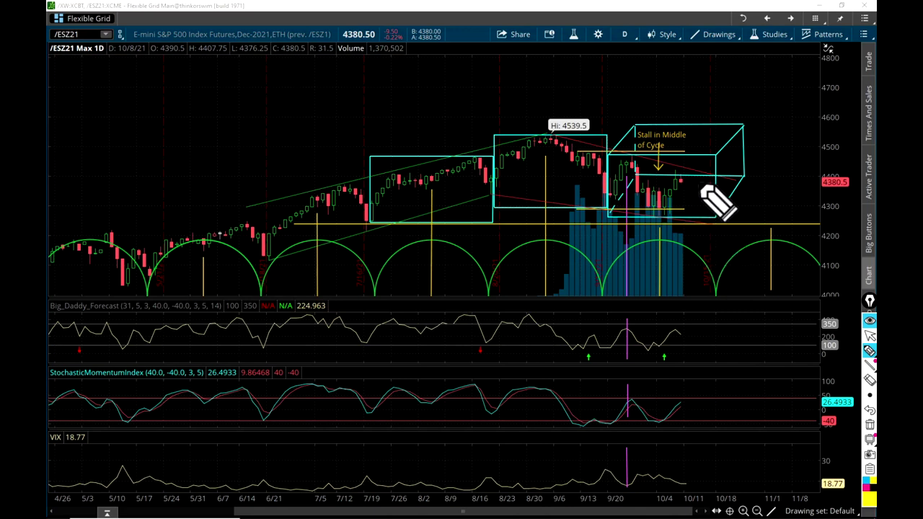
mouse_move(713, 192)
mouse_down()
mouse_move(718, 237)
mouse_move(711, 229)
mouse_up()
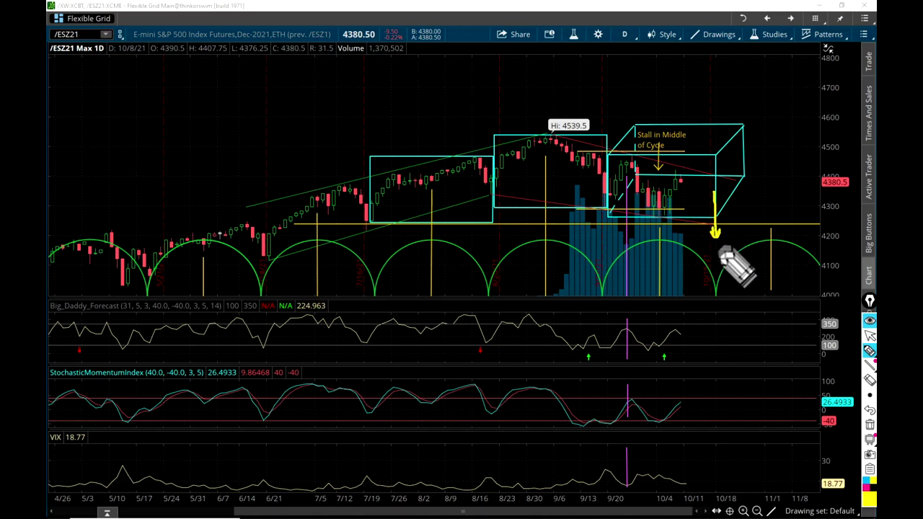
drag(714, 252, 714, 281)
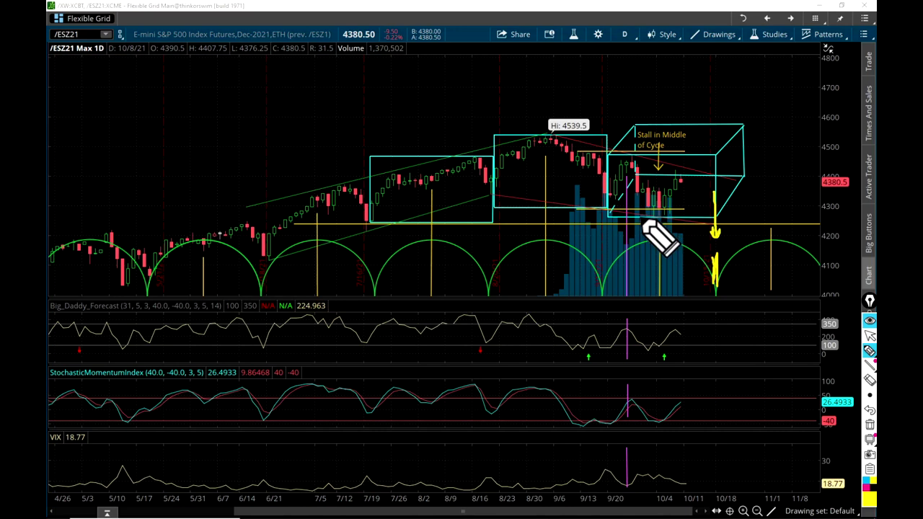
drag(643, 222, 719, 227)
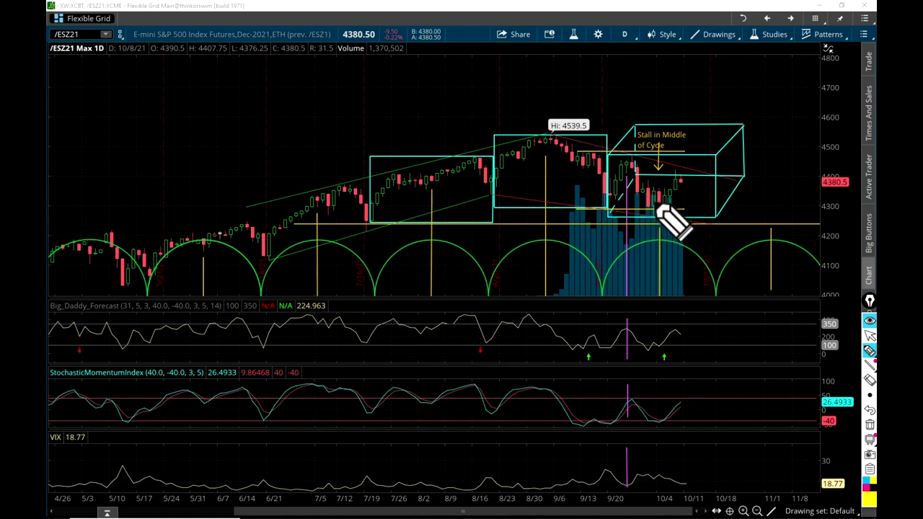
- Mark the current cycle's low and high with short strokes, trace its green arc down to the cycle's end, and clear the ink
drag(653, 191, 656, 217)
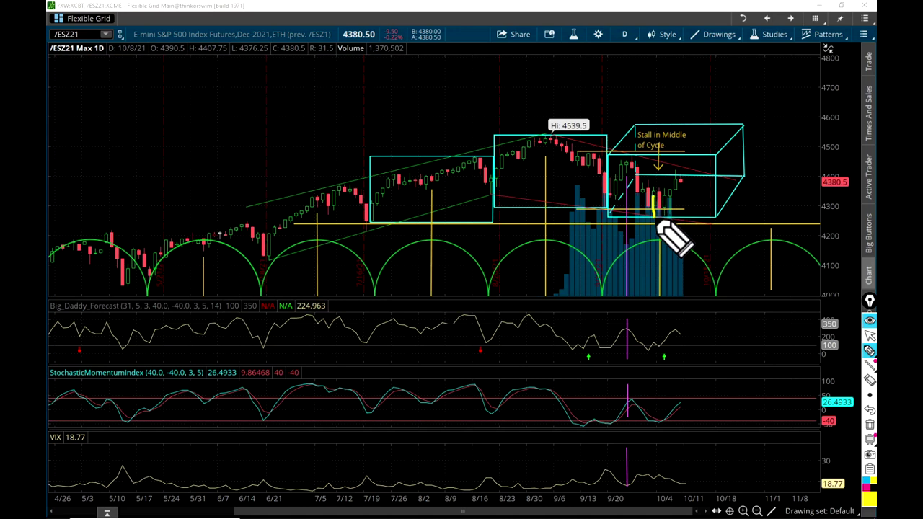
drag(640, 218, 652, 217)
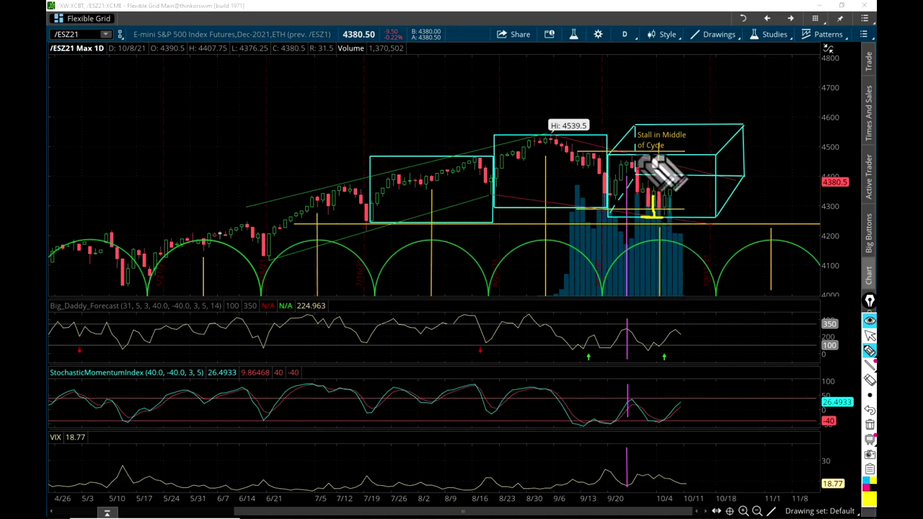
drag(656, 217, 657, 218)
drag(632, 157, 631, 168)
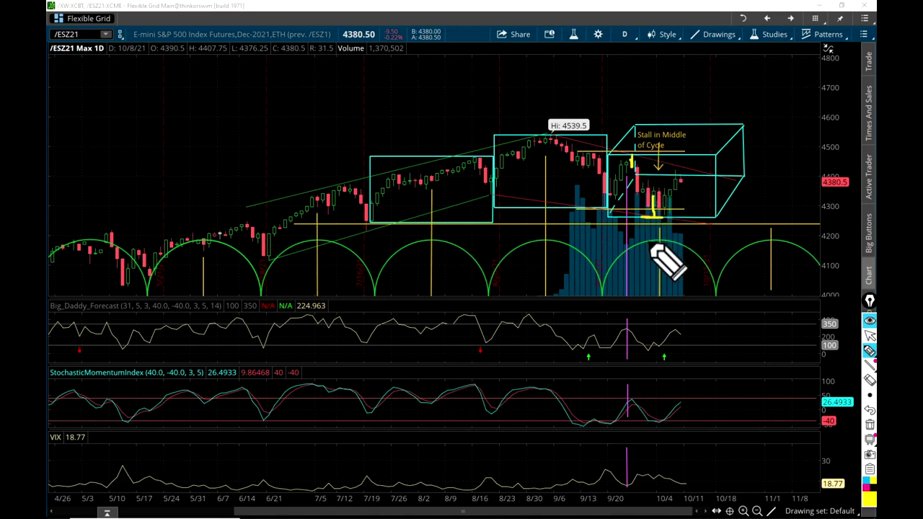
mouse_move(602, 292)
mouse_down()
mouse_move(638, 251)
mouse_move(663, 246)
mouse_move(702, 262)
mouse_move(719, 292)
mouse_up()
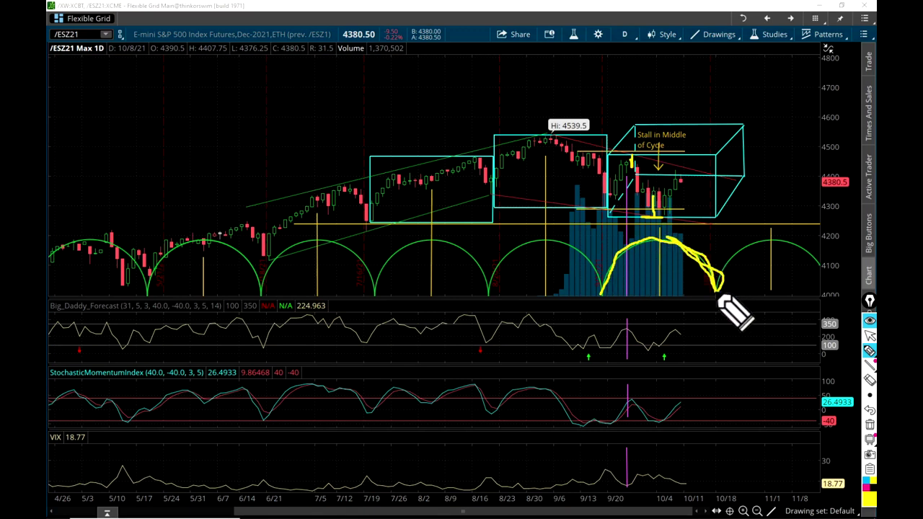
key(e)
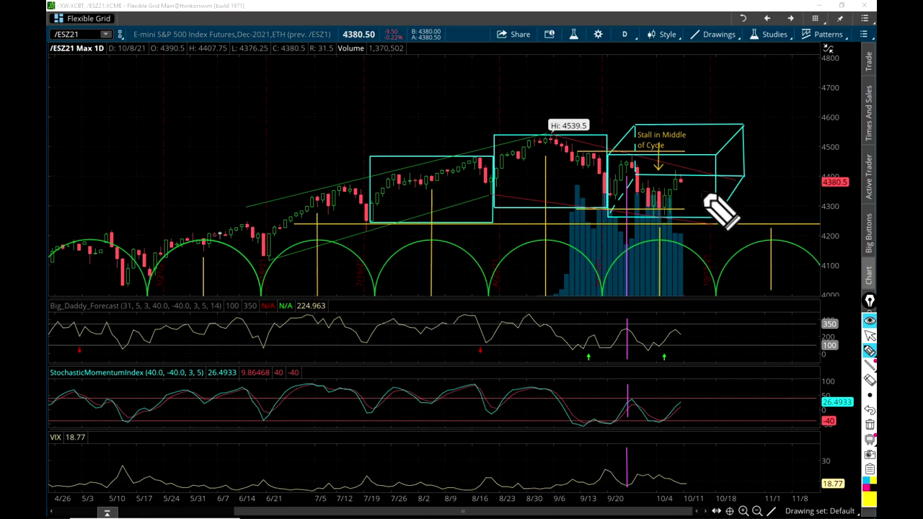
- Draw a falling arrow from the latest candle to the box's traced lower edge, clear the ink, and draw another toward the cycle's end
drag(682, 181, 708, 219)
drag(612, 218, 739, 220)
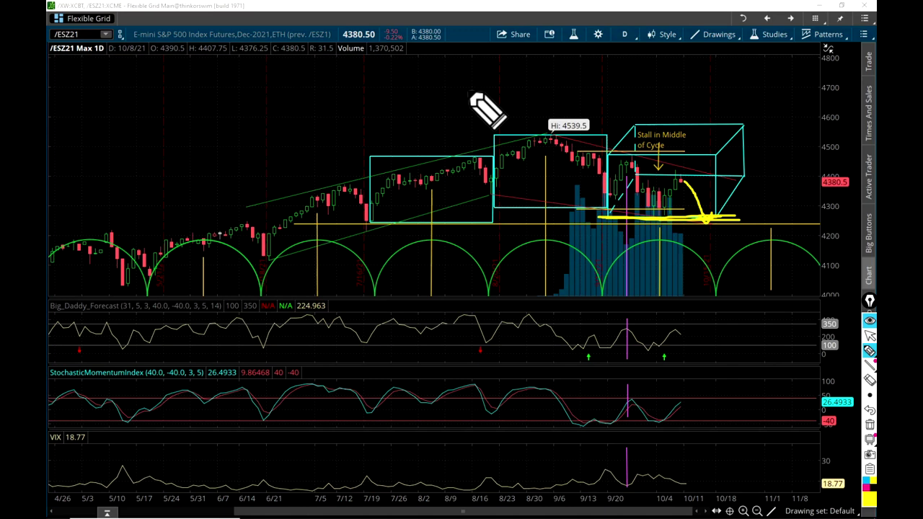
key(e)
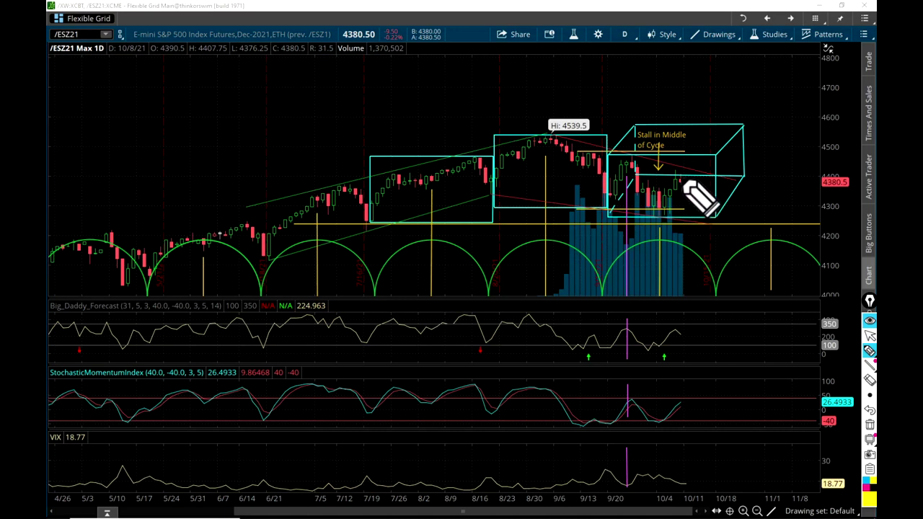
mouse_move(683, 182)
mouse_down()
mouse_move(723, 251)
mouse_move(715, 257)
mouse_up()
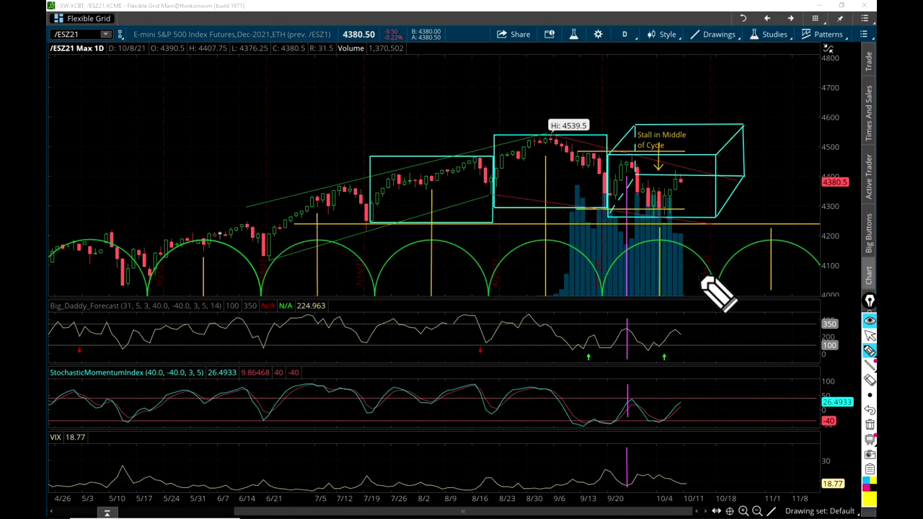
- Circle the whole 3D box of the current cycle and write "X, Y, Z" above it
mouse_move(613, 115)
mouse_down()
mouse_move(688, 106)
mouse_move(764, 133)
mouse_move(738, 214)
mouse_move(631, 240)
mouse_move(577, 191)
mouse_move(610, 129)
mouse_up()
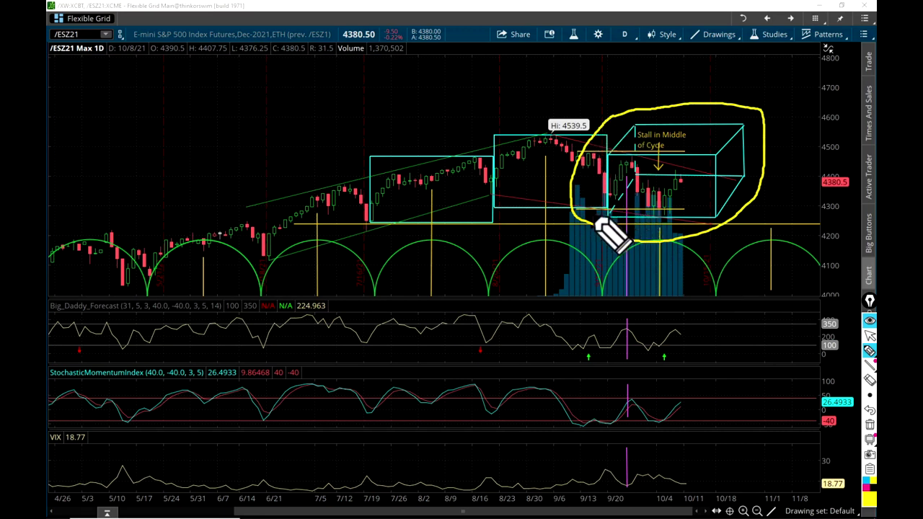
mouse_move(614, 78)
mouse_down()
mouse_move(626, 96)
mouse_move(618, 87)
mouse_move(613, 97)
mouse_up()
click(636, 103)
mouse_move(655, 75)
mouse_down()
mouse_move(665, 108)
mouse_move(693, 81)
mouse_move(689, 102)
mouse_up()
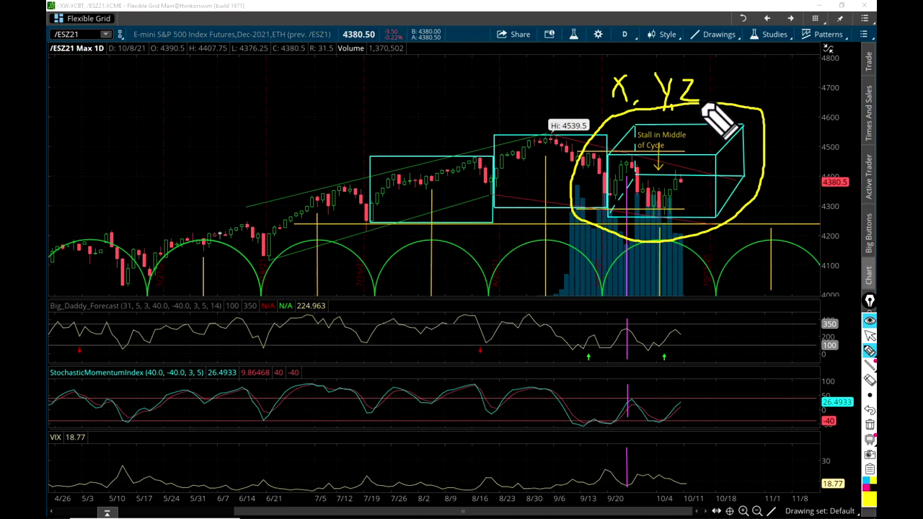